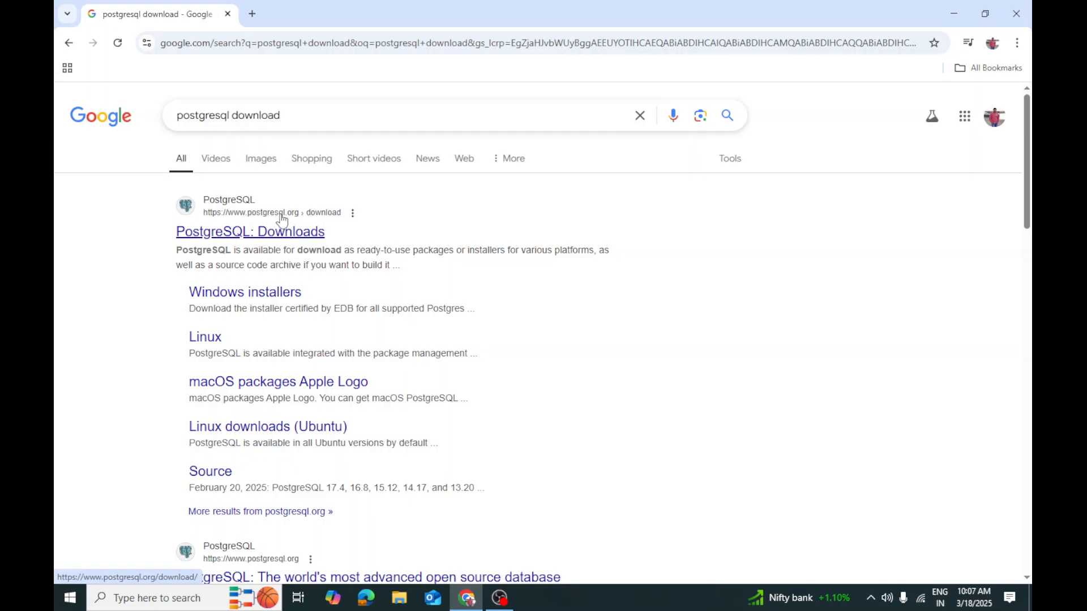
- Download the PostgreSQL 17.4 installer for Windows x86-64 from EDB, reached through the official PostgreSQL downloads page
click(291, 238)
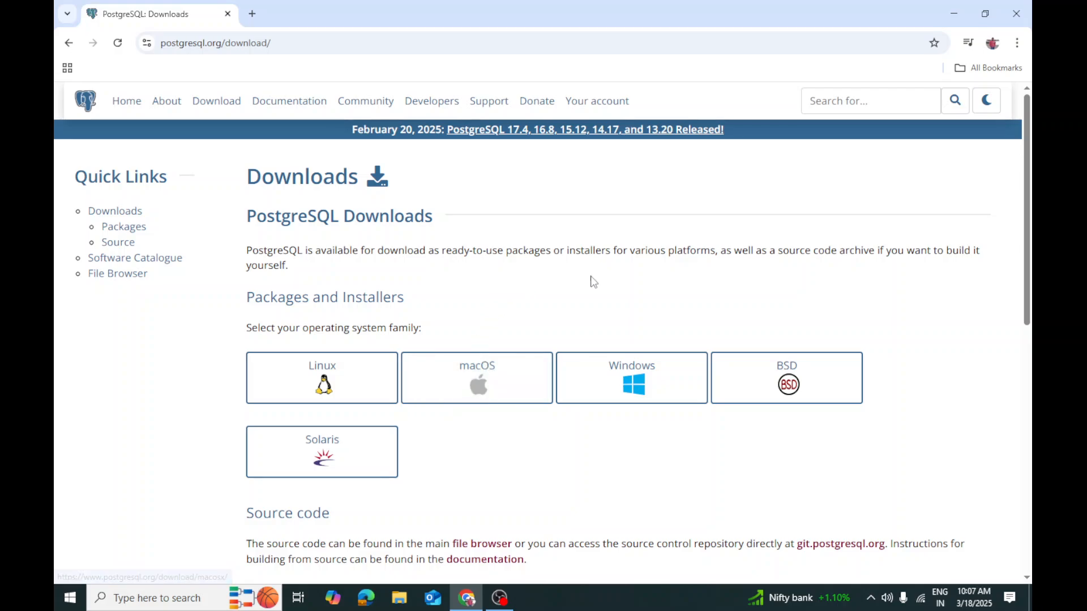
click(646, 391)
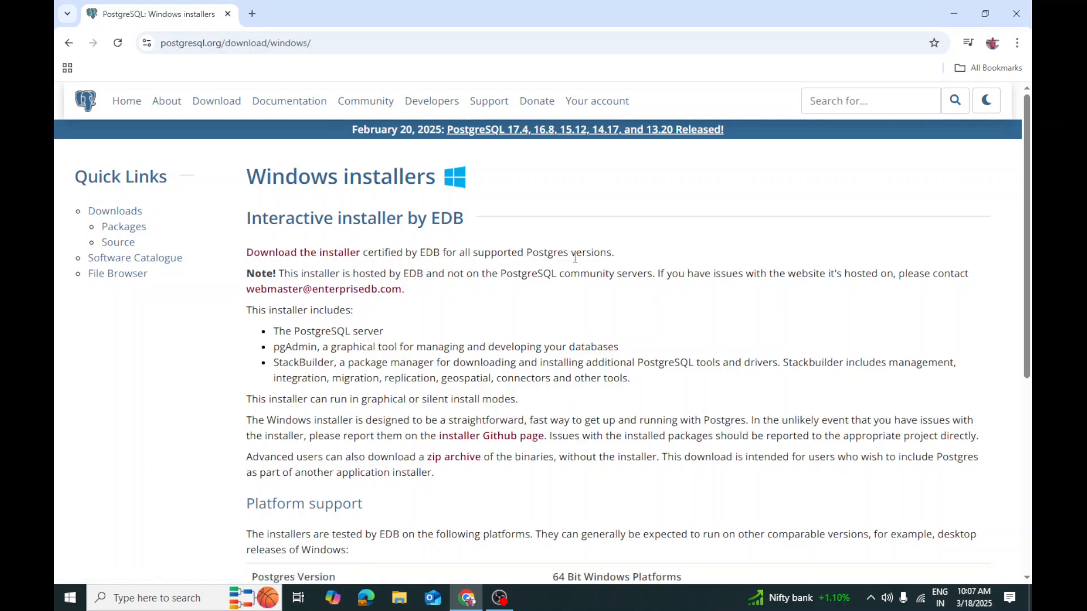
click(348, 259)
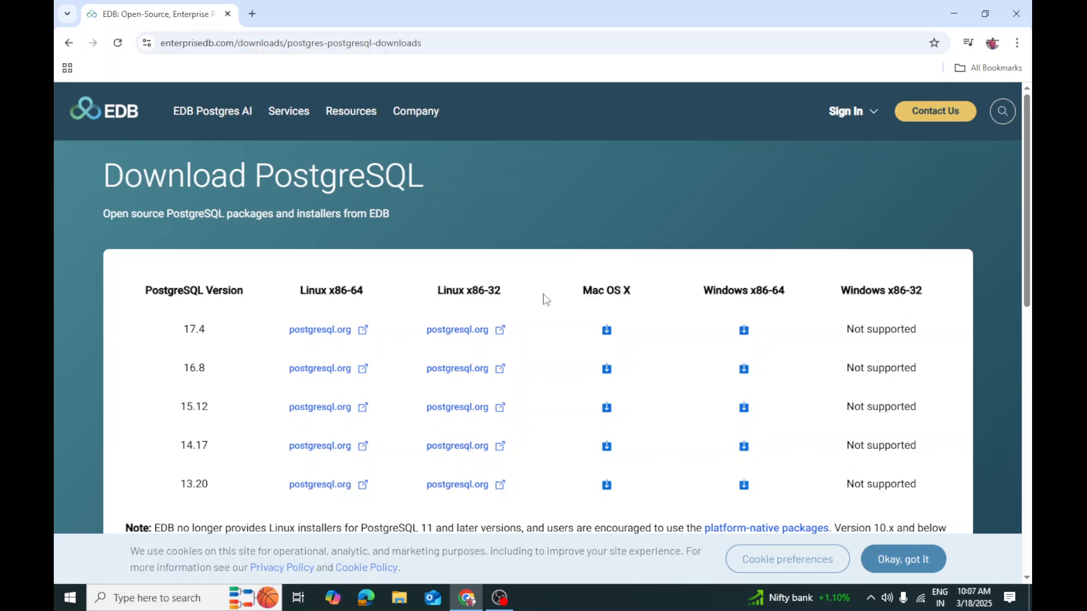
click(744, 331)
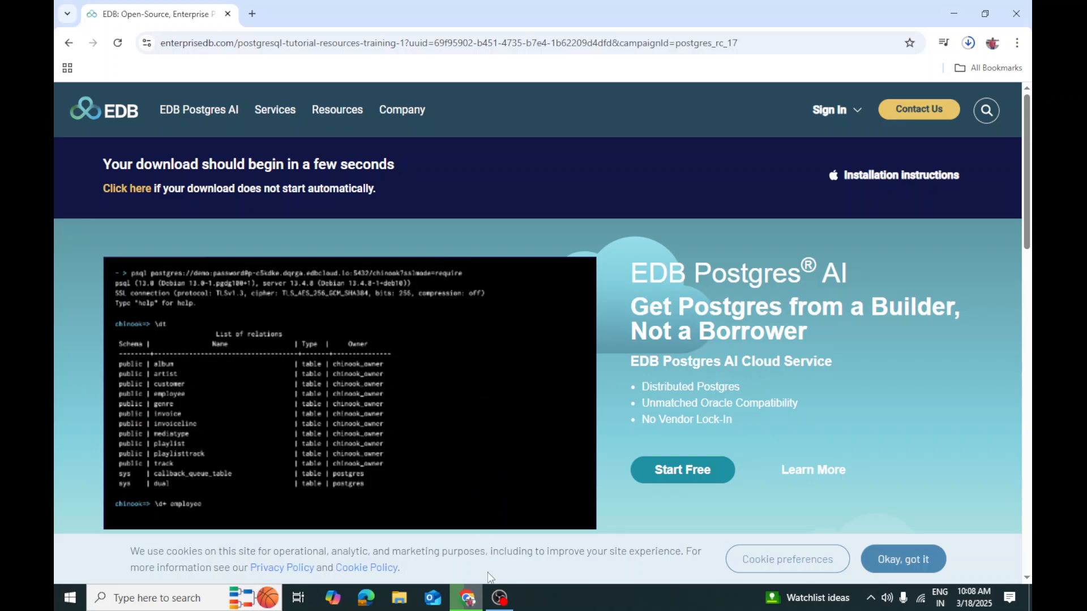
- Locate the downloaded postgresql-17.4-1-windows-x64 installer in its folder and run it, allowing it to make changes
mouse_move(494, 595)
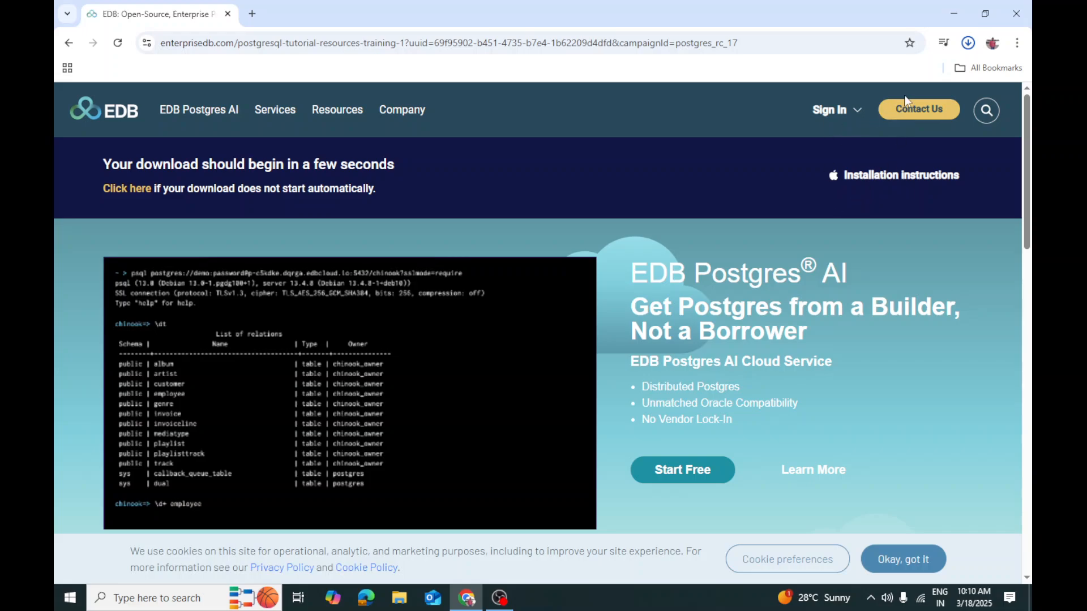
click(969, 44)
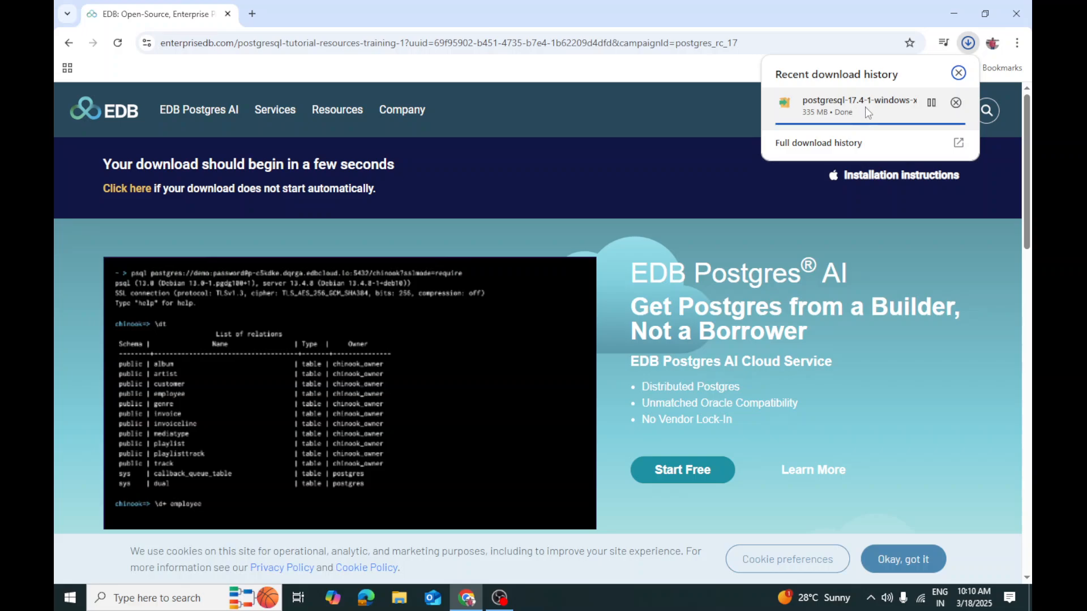
click(968, 44)
click(969, 45)
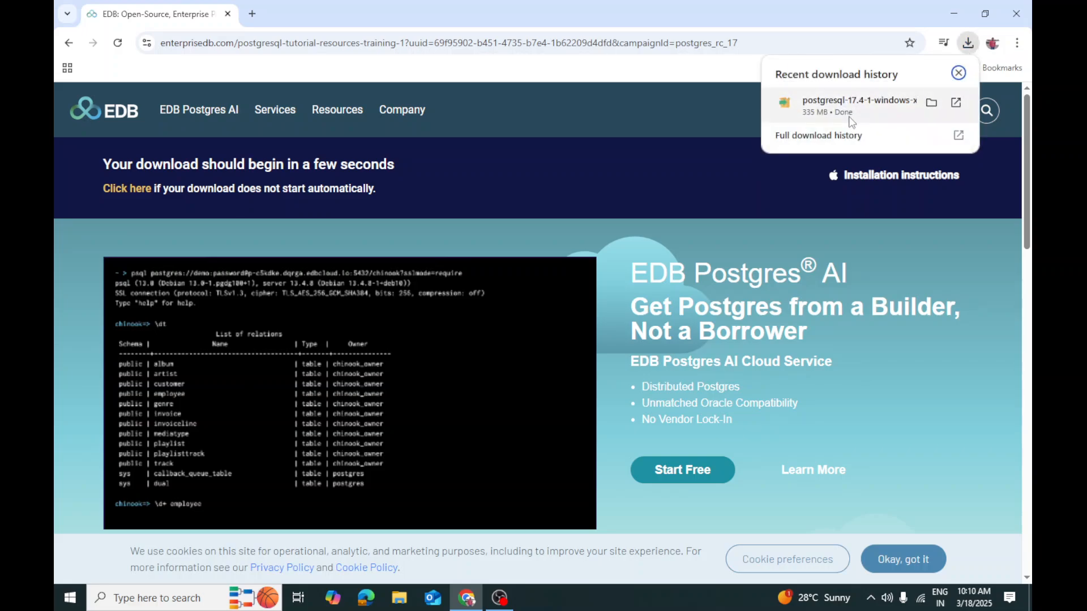
click(927, 105)
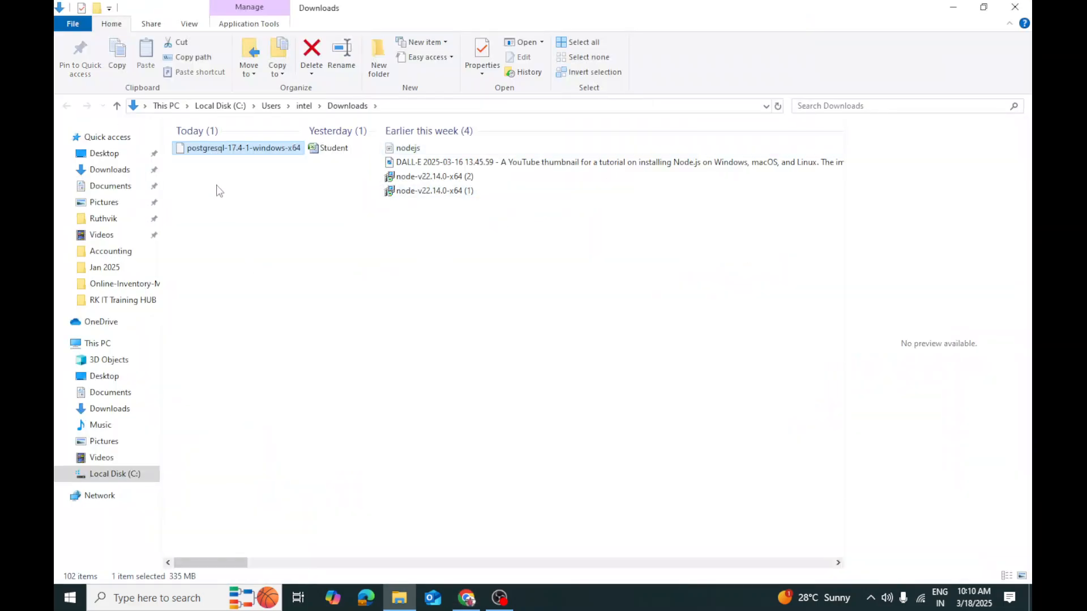
double_click(225, 151)
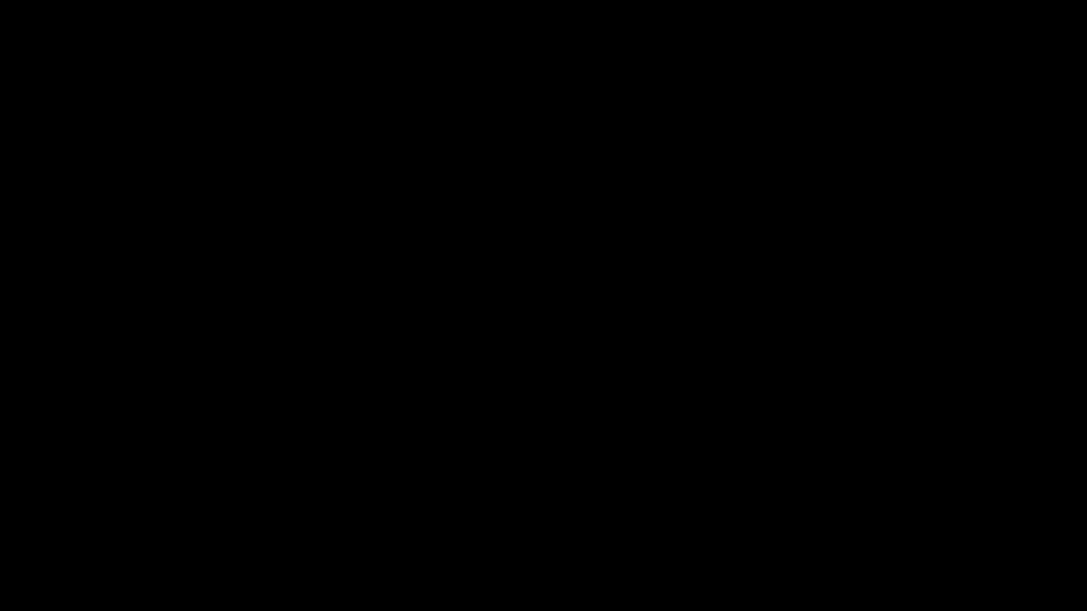
click(494, 390)
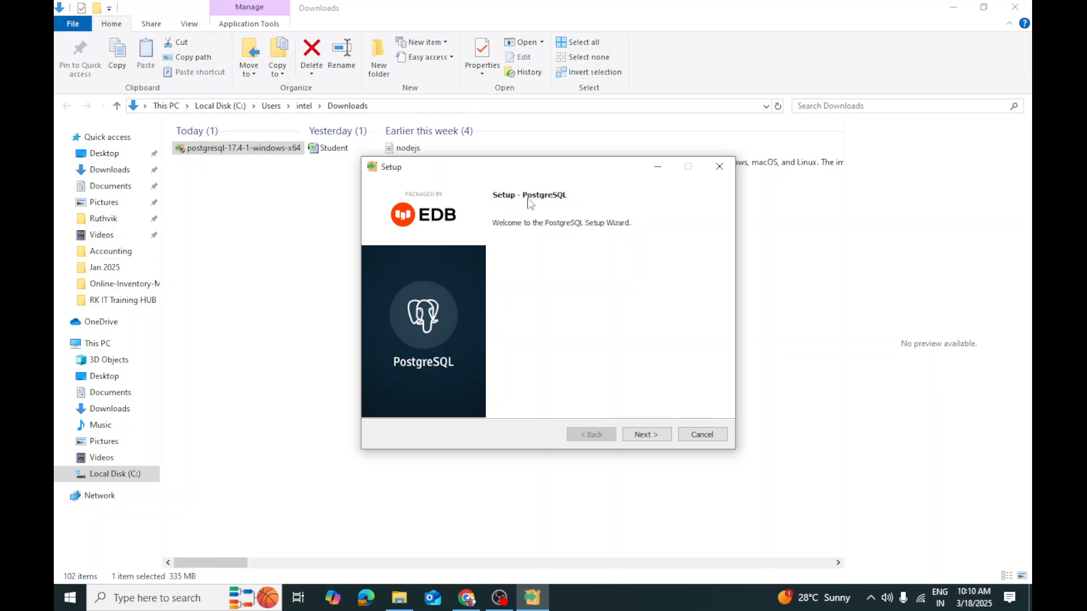
- Accept the setup defaults: installation directory C:\Program Files\PostgreSQL\17, all four components, and the data directory inside it
click(646, 435)
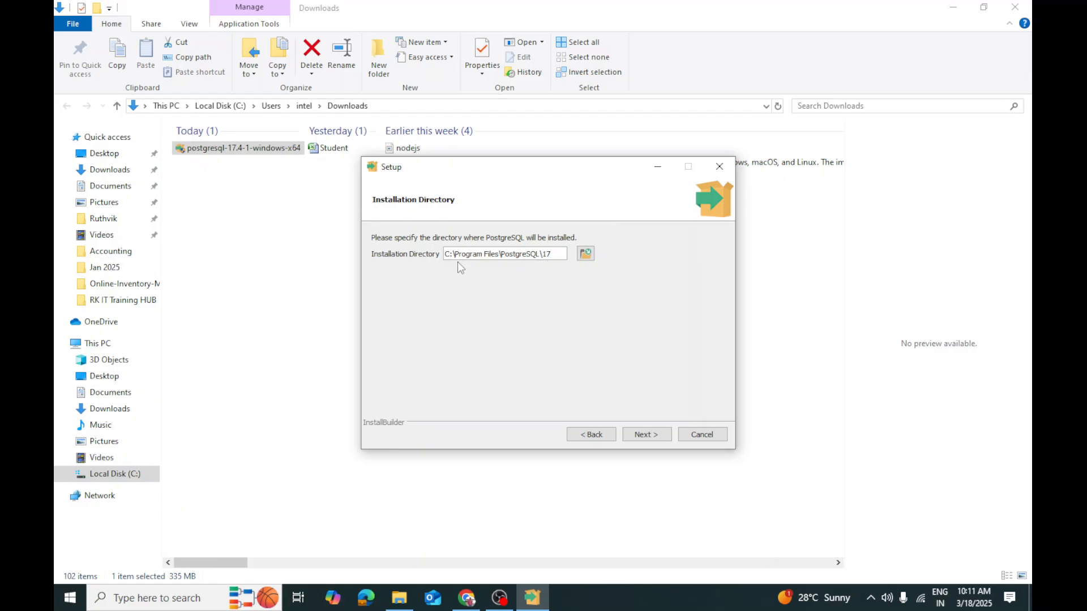
click(586, 255)
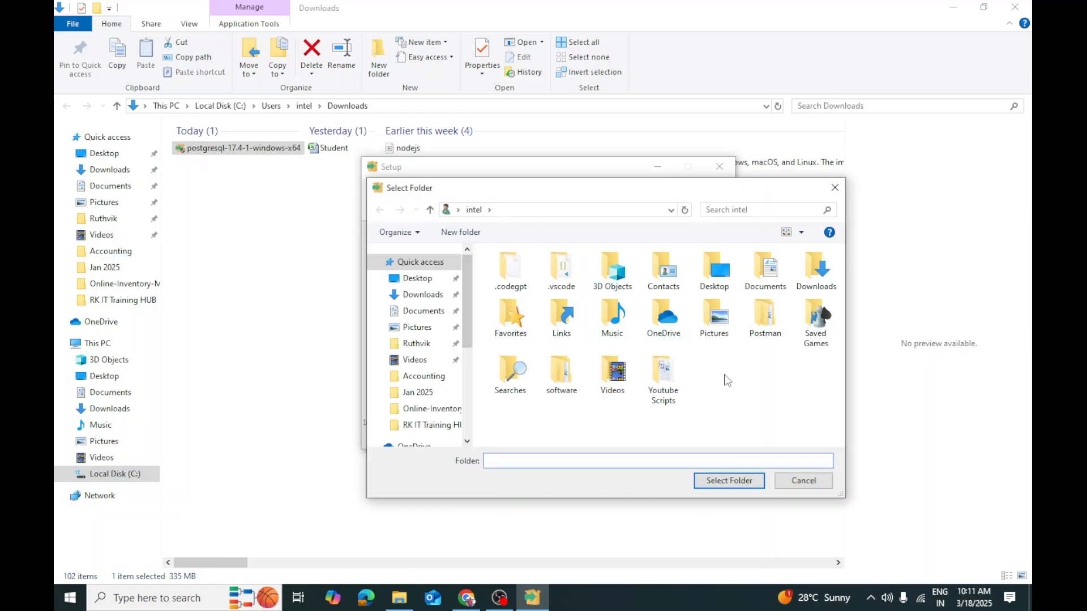
click(803, 481)
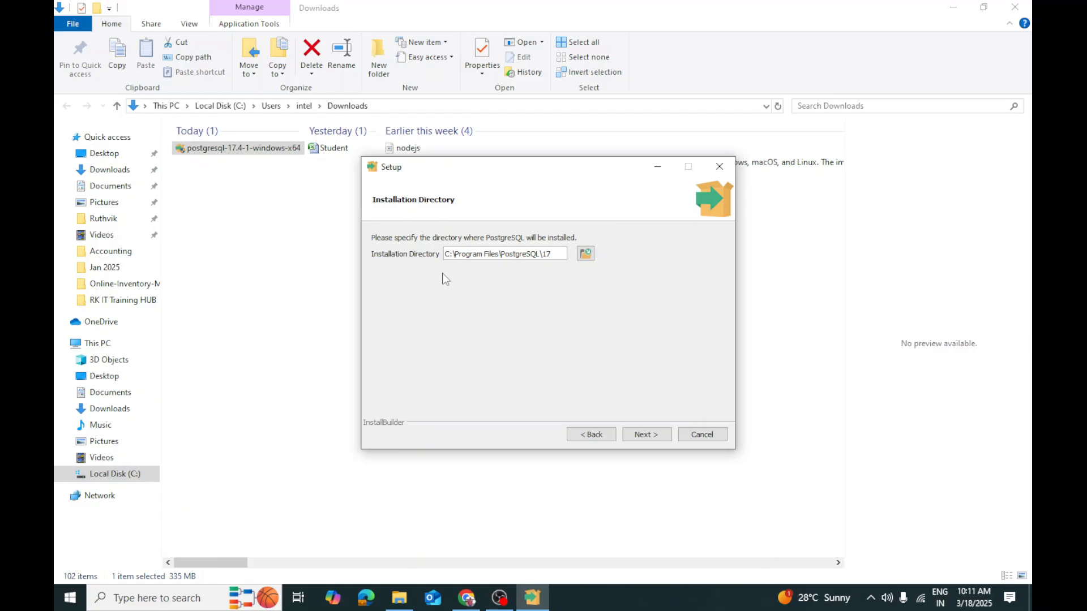
click(661, 438)
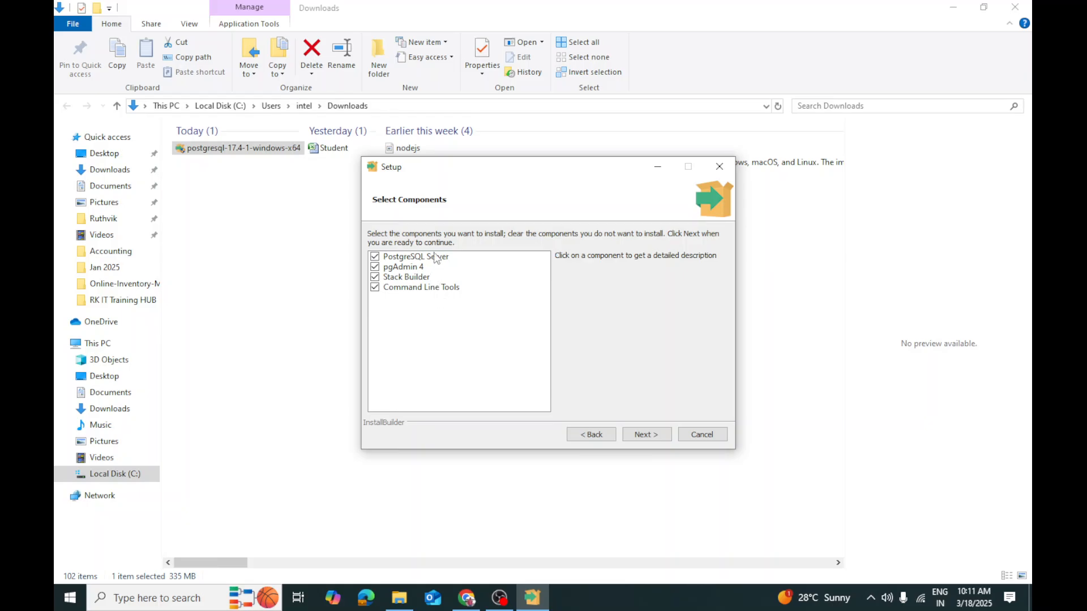
click(649, 436)
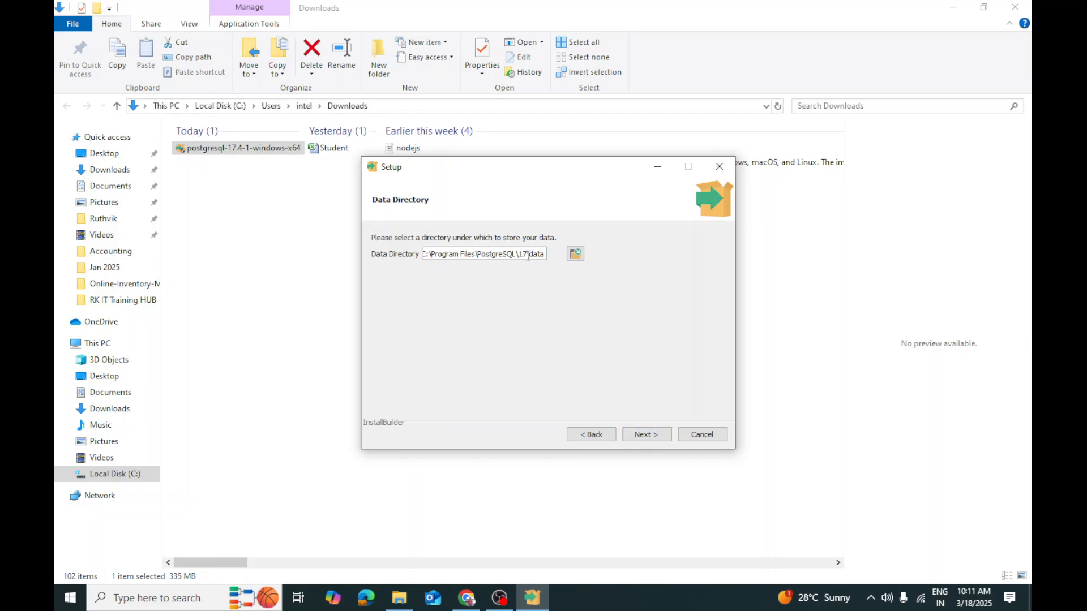
click(649, 435)
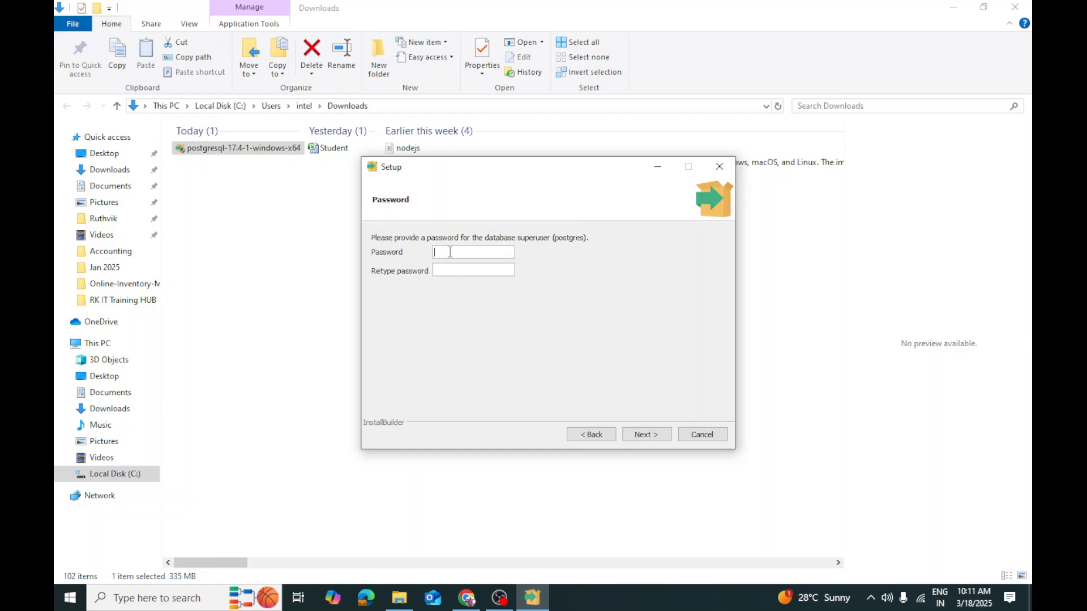
- Enter and retype the password for the postgres database superuser, and continue the setup
text(•••••)
click(451, 268)
text(•••••)
click(650, 434)
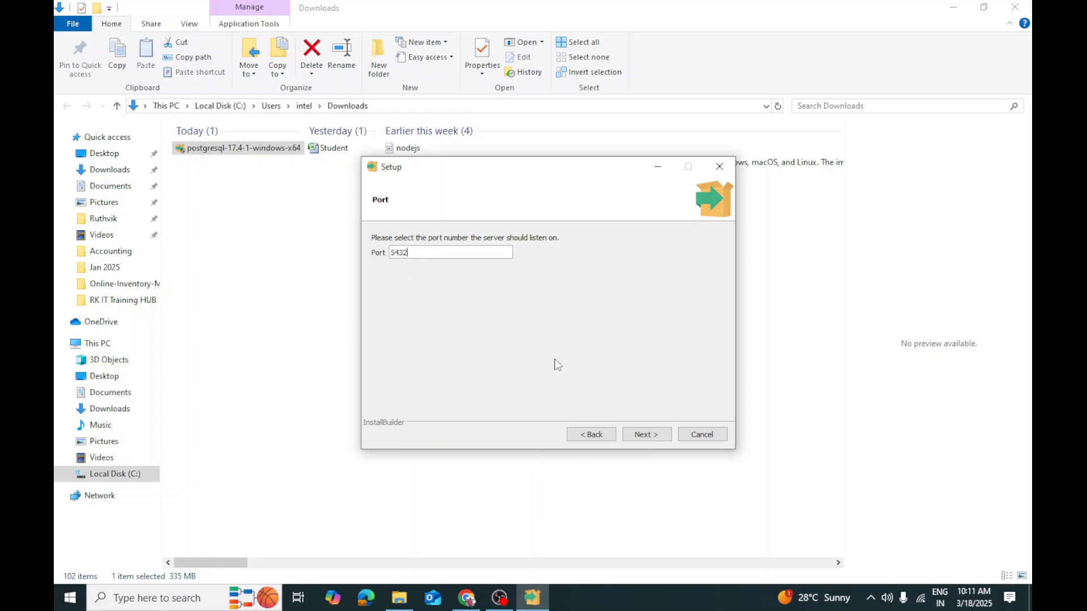
- Keep port 5432 and the default locale, accept the pre-installation summary and start installing PostgreSQL
click(642, 436)
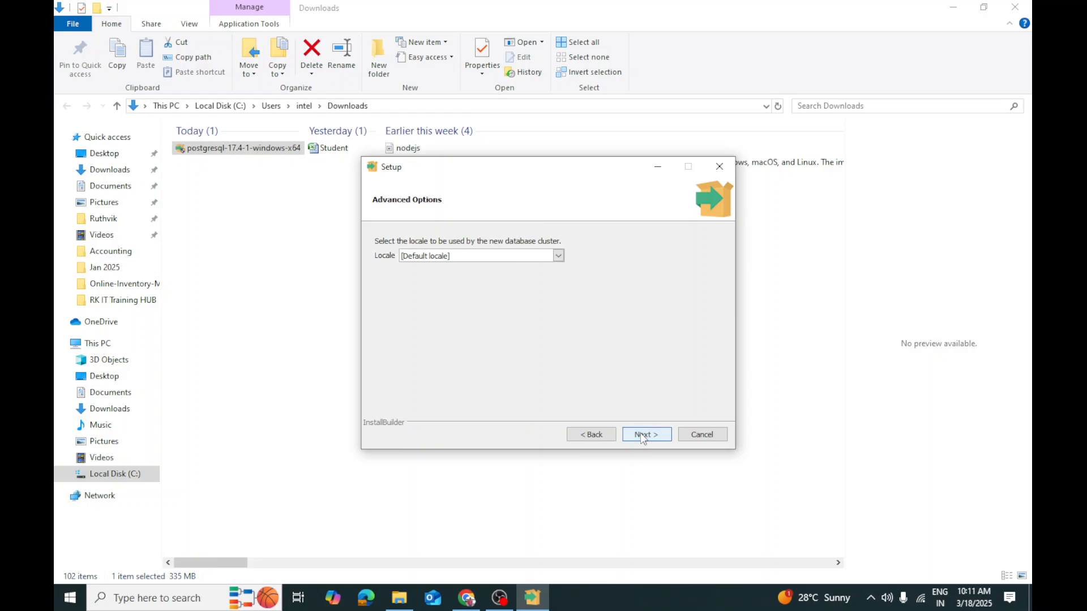
click(558, 257)
click(557, 259)
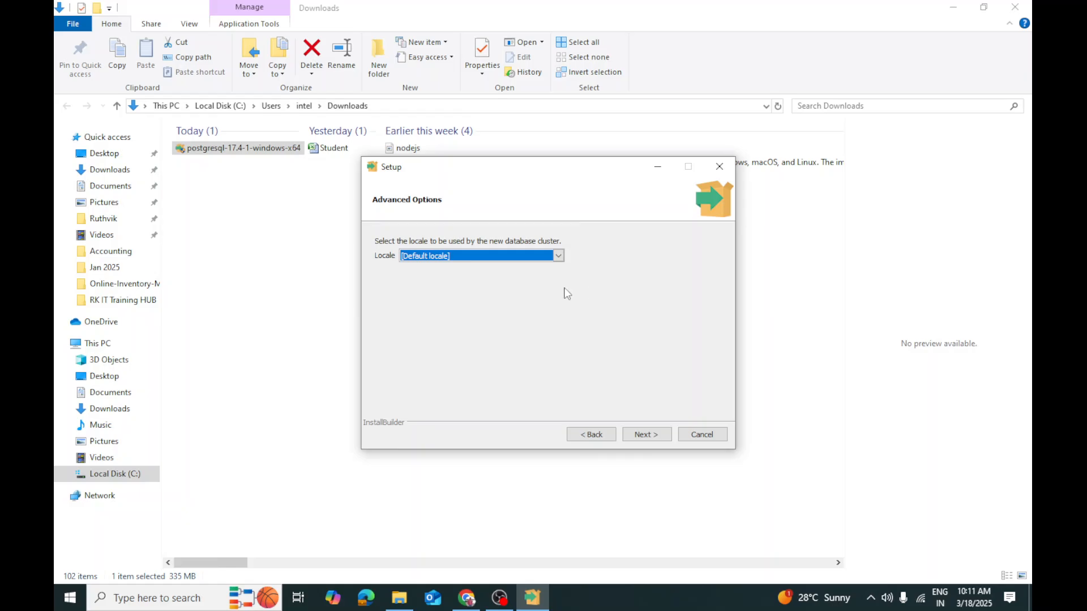
click(643, 435)
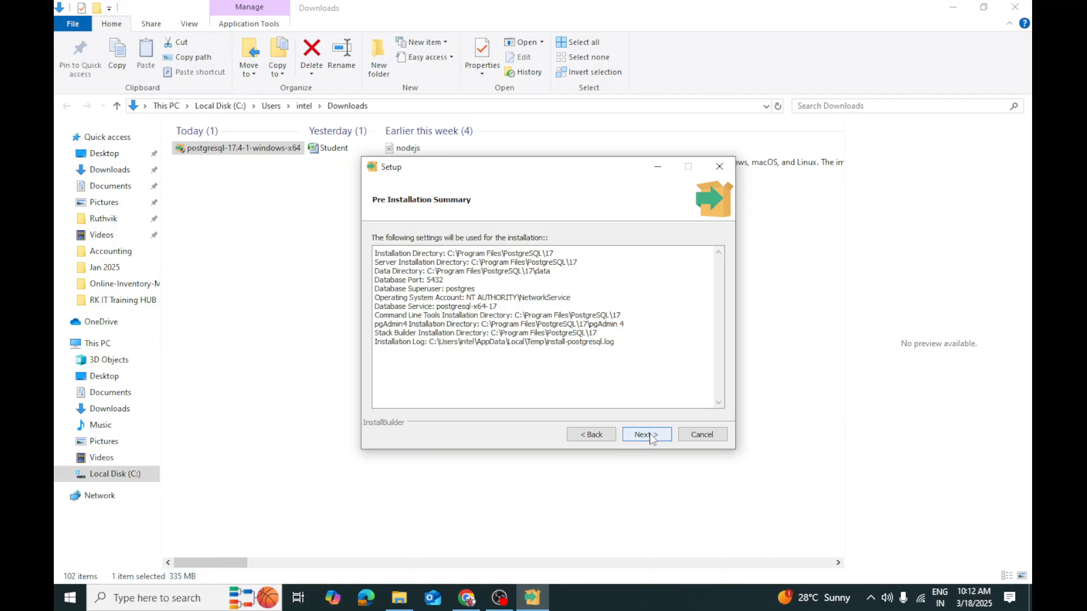
click(650, 436)
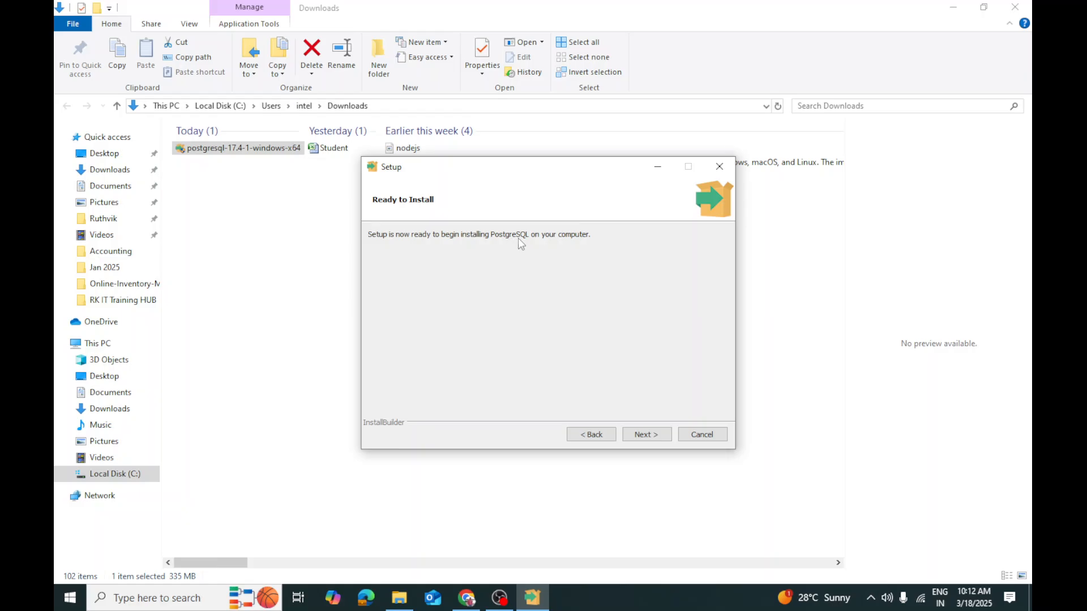
click(659, 437)
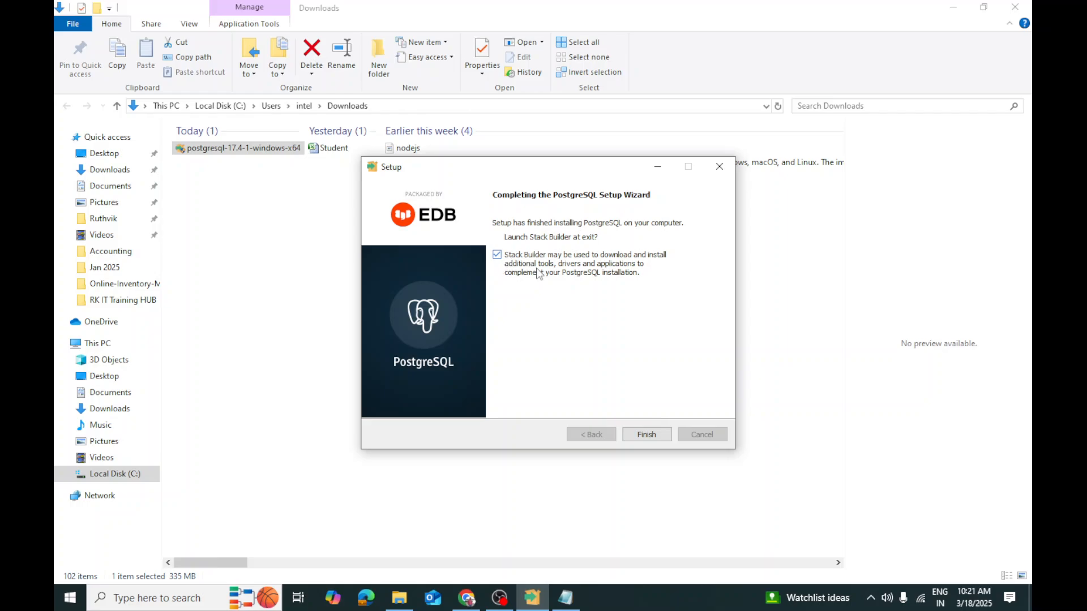
- Finish the PostgreSQL setup with the option to launch Stack Builder at exit left enabled
click(497, 256)
click(497, 256)
click(647, 434)
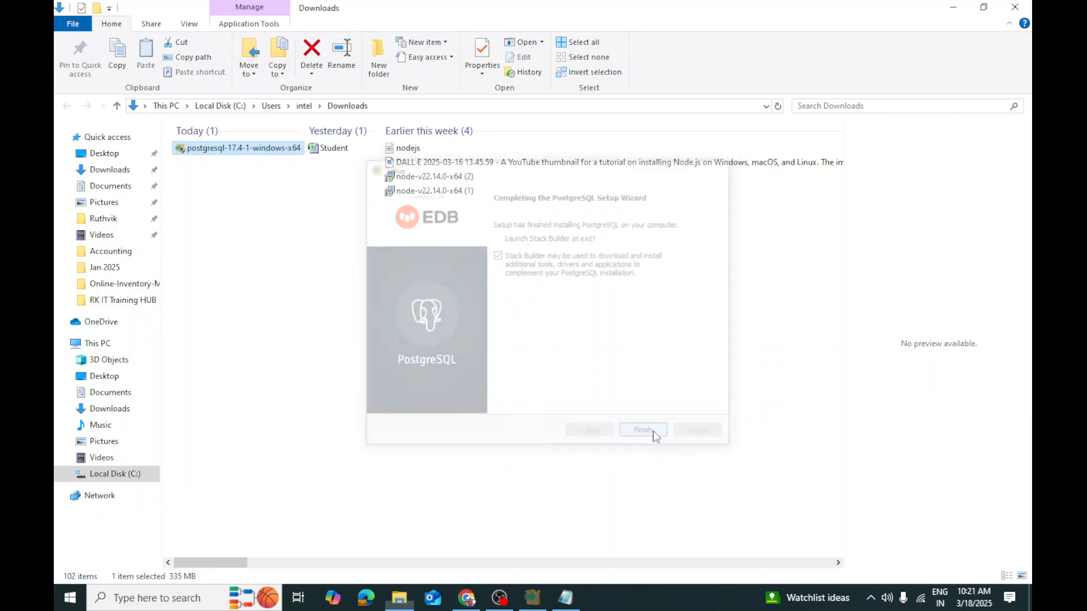
- Select PostgreSQL 17 (x64) on port 5432 as the Stack Builder installation and load its list of applications
click(625, 315)
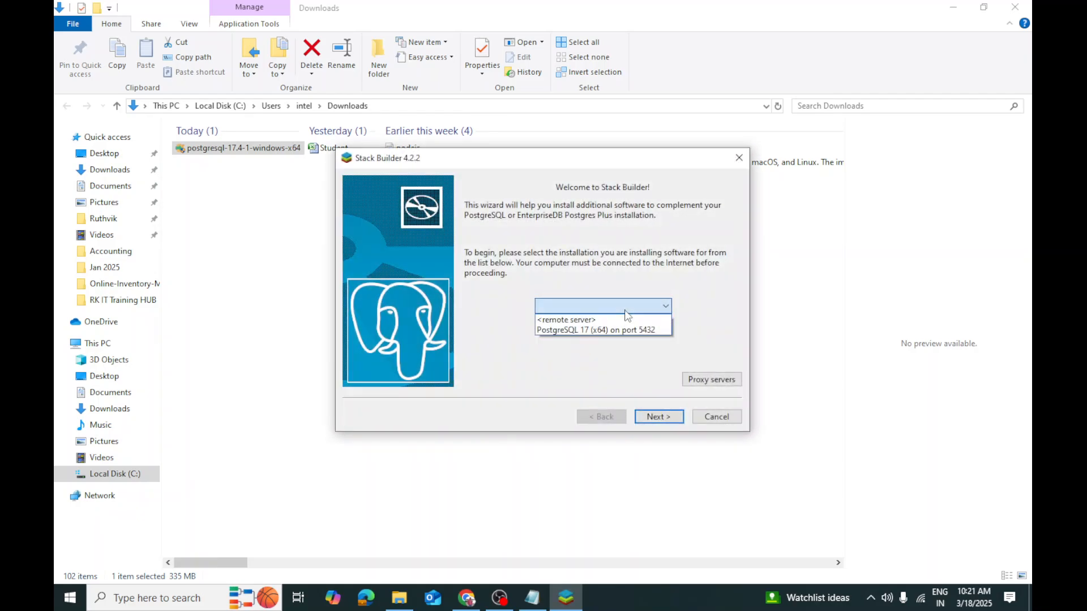
click(595, 330)
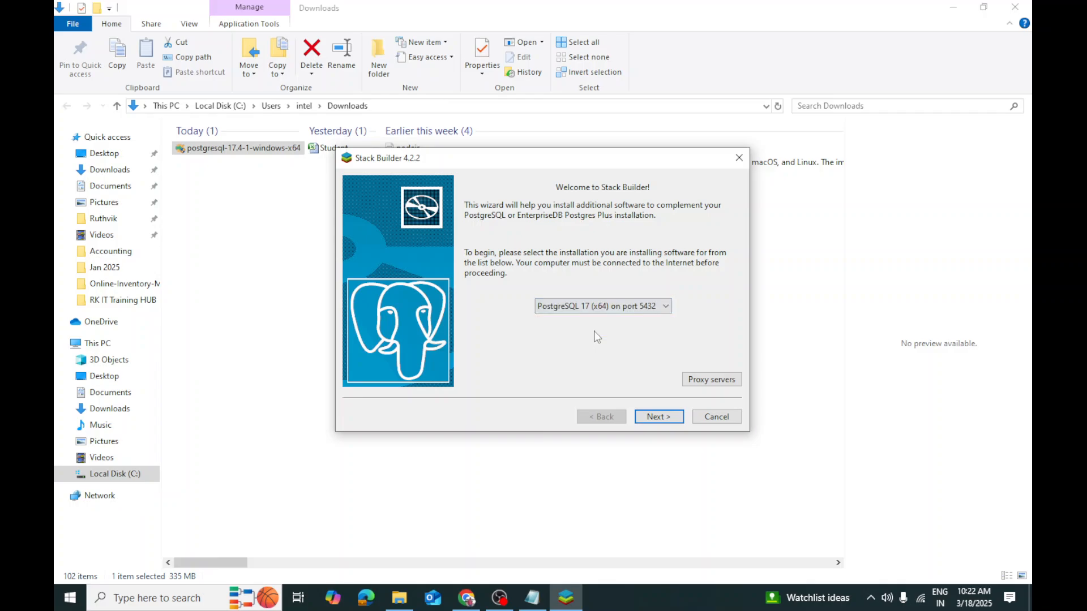
click(659, 417)
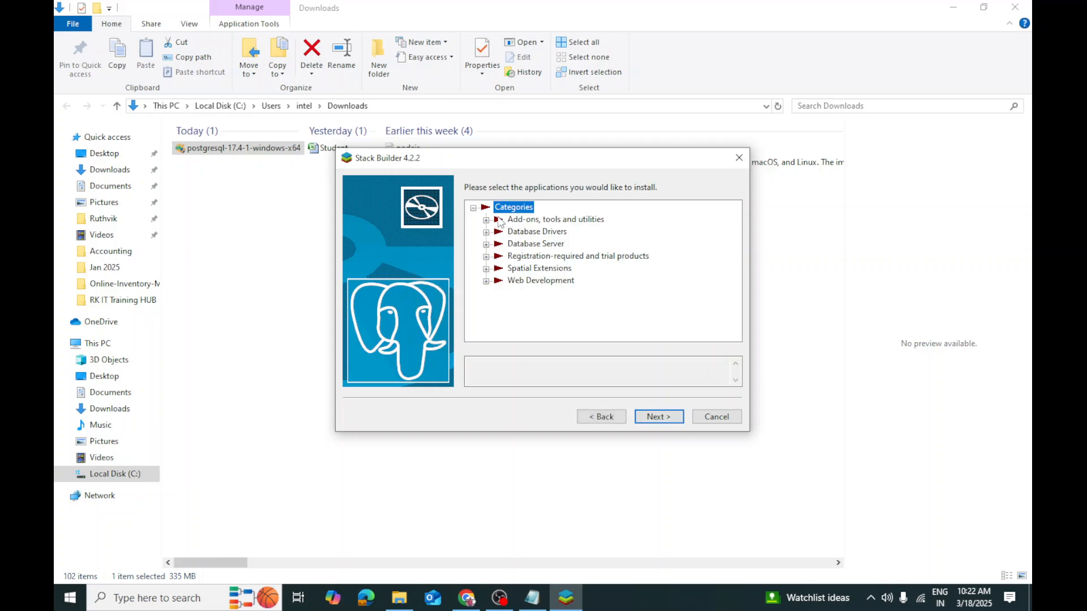
- Examine the web development, spatial extension, trial product, database server and driver categories, and exit Stack Builder without installing anything
click(487, 281)
click(487, 270)
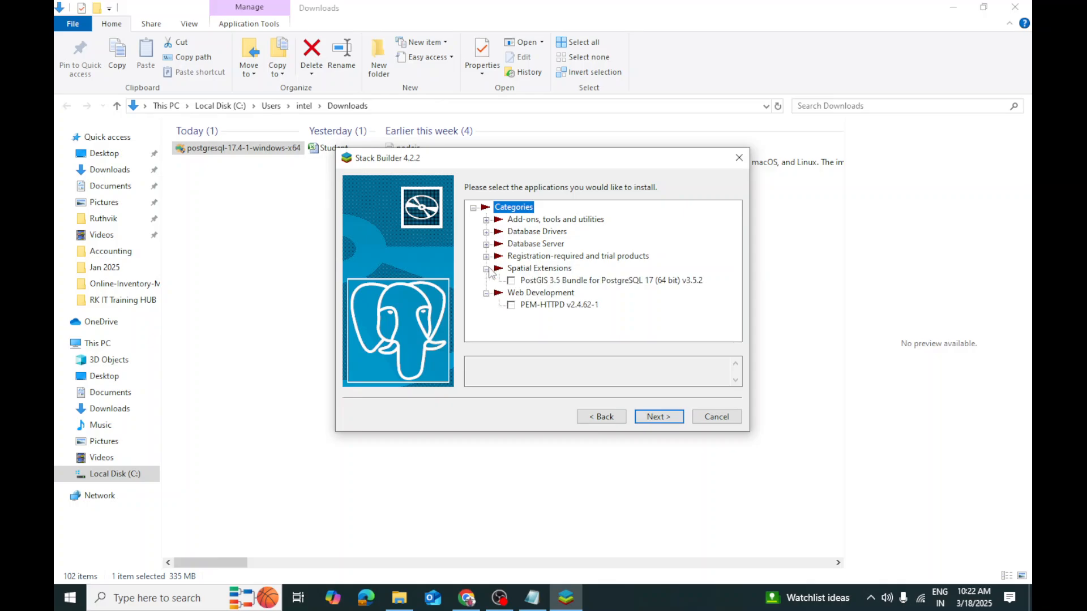
click(486, 257)
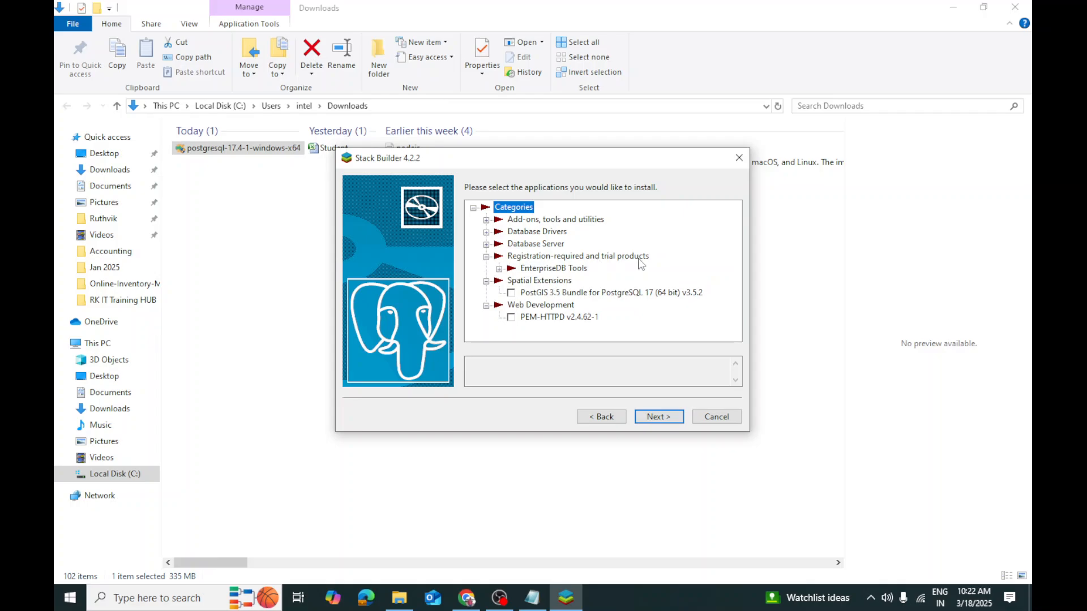
click(486, 244)
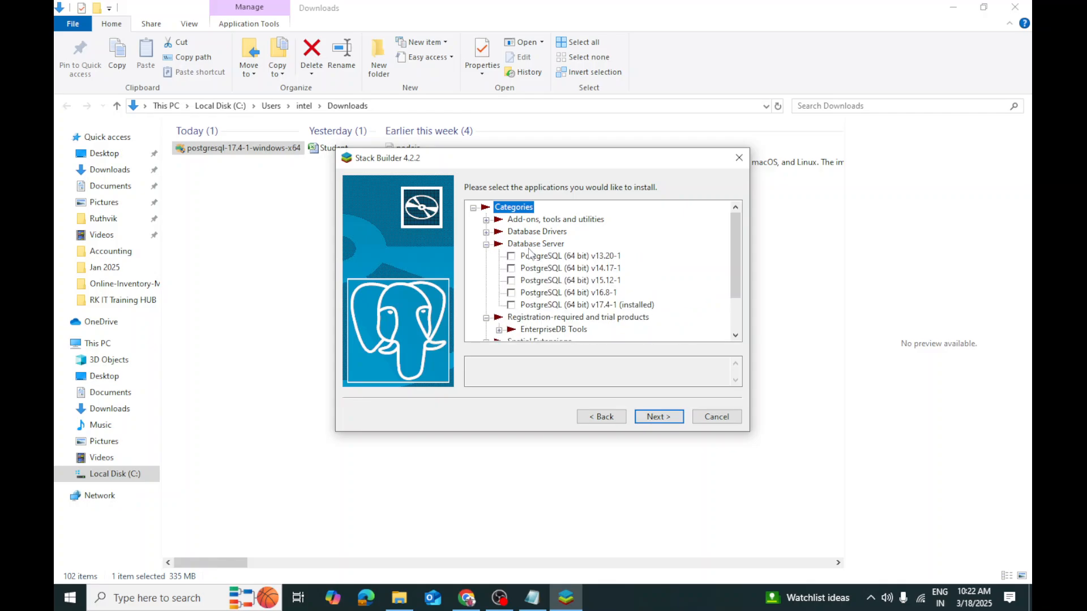
click(486, 232)
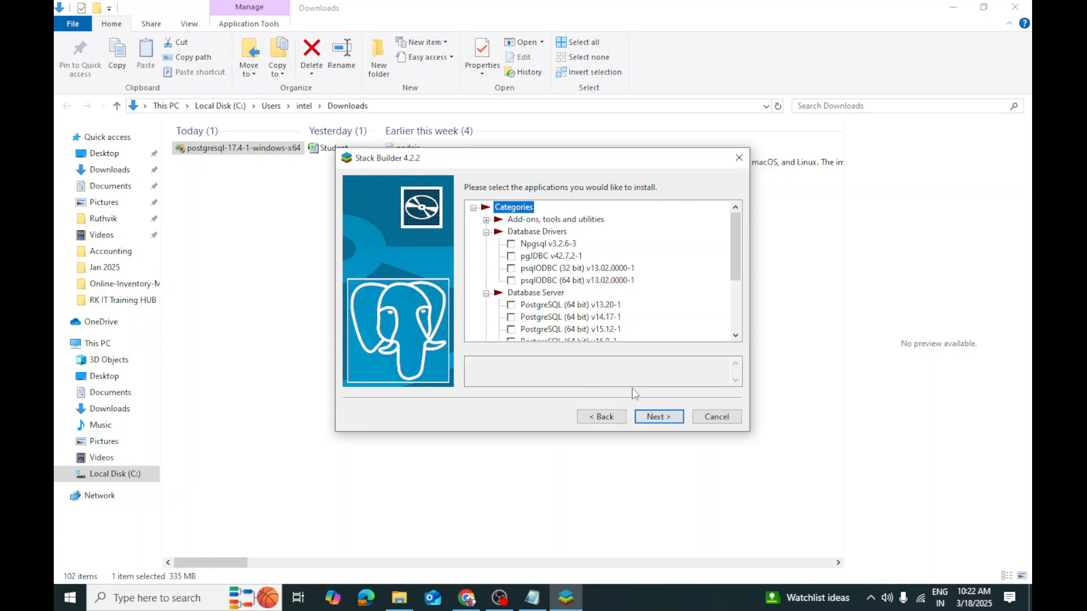
click(713, 420)
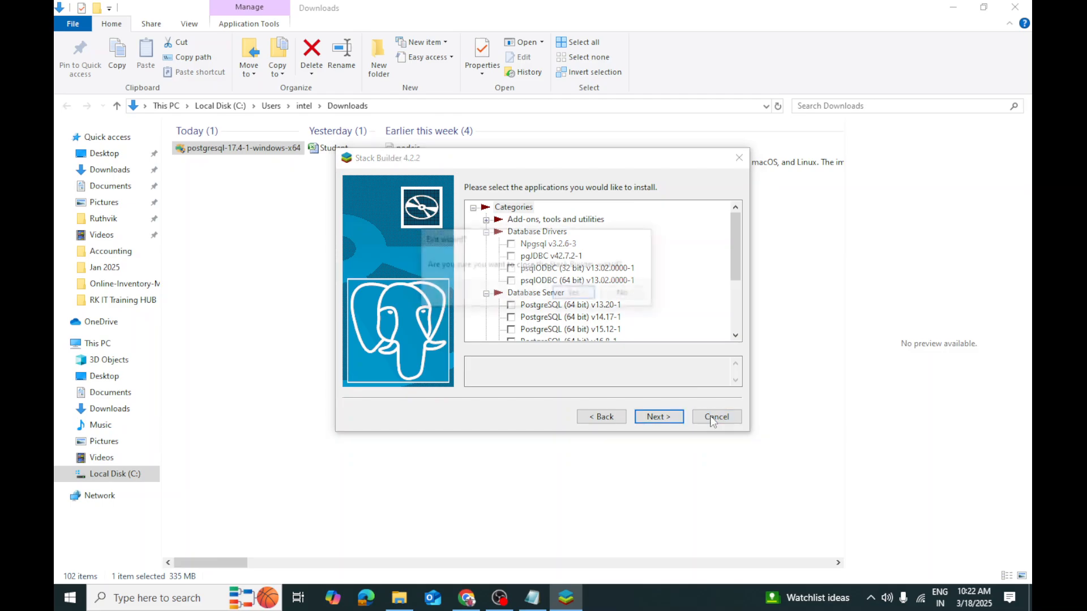
click(583, 294)
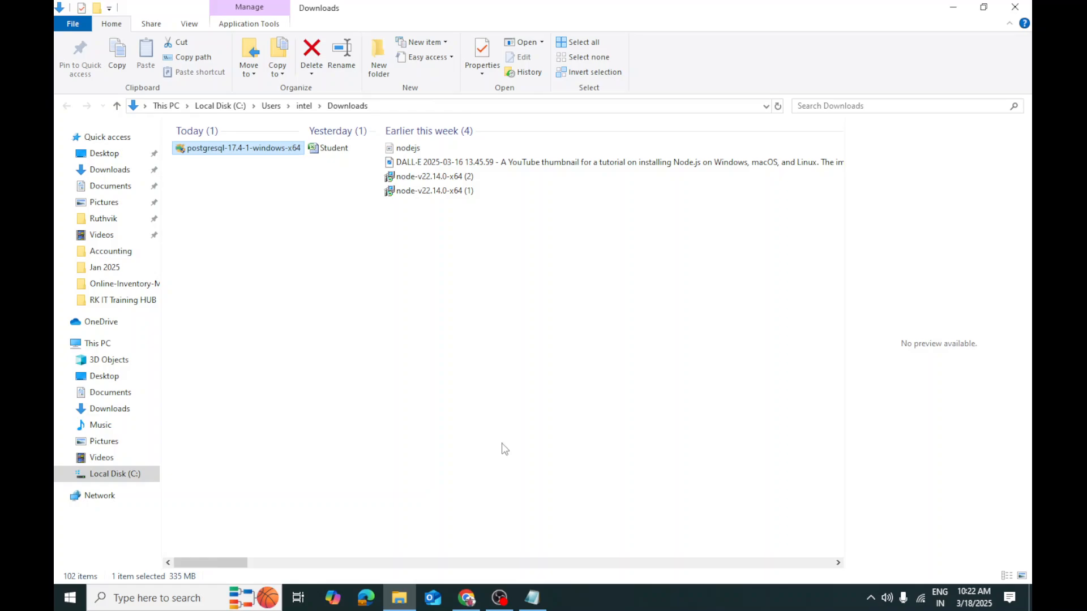
- Search Windows for "pos" to look for the installed PostgreSQL programs
click(148, 599)
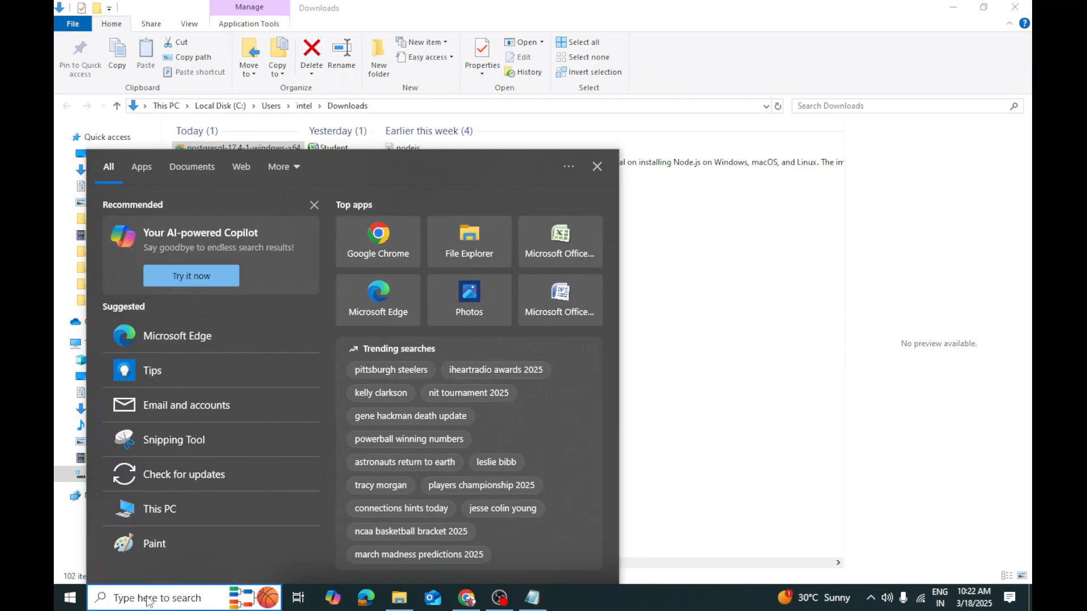
text(pos)
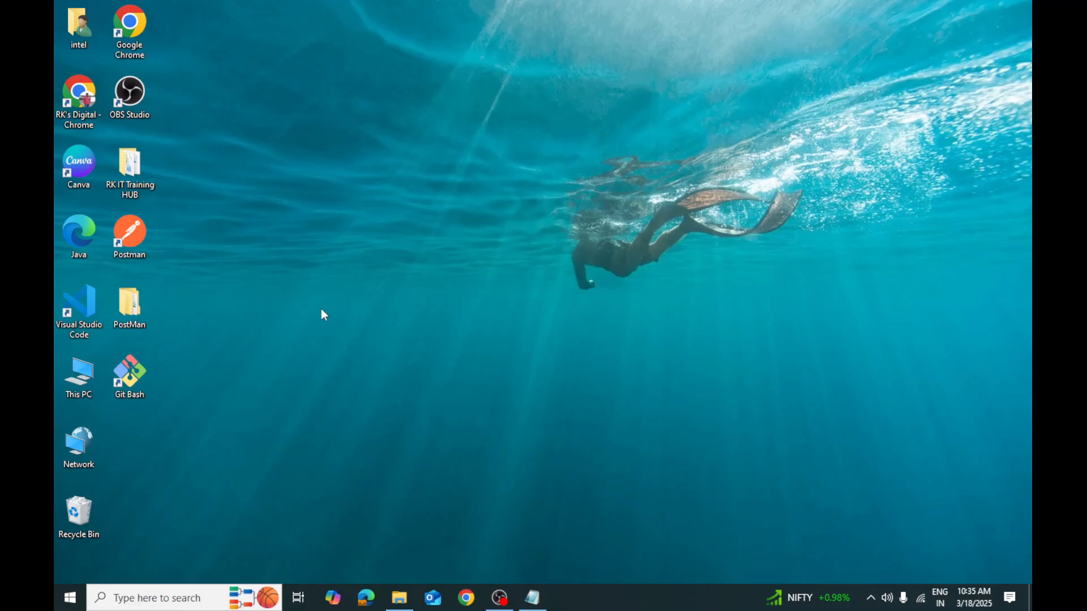
- Open Command Prompt and try to check the PostgreSQL client version with psql --version from the user folder
click(164, 595)
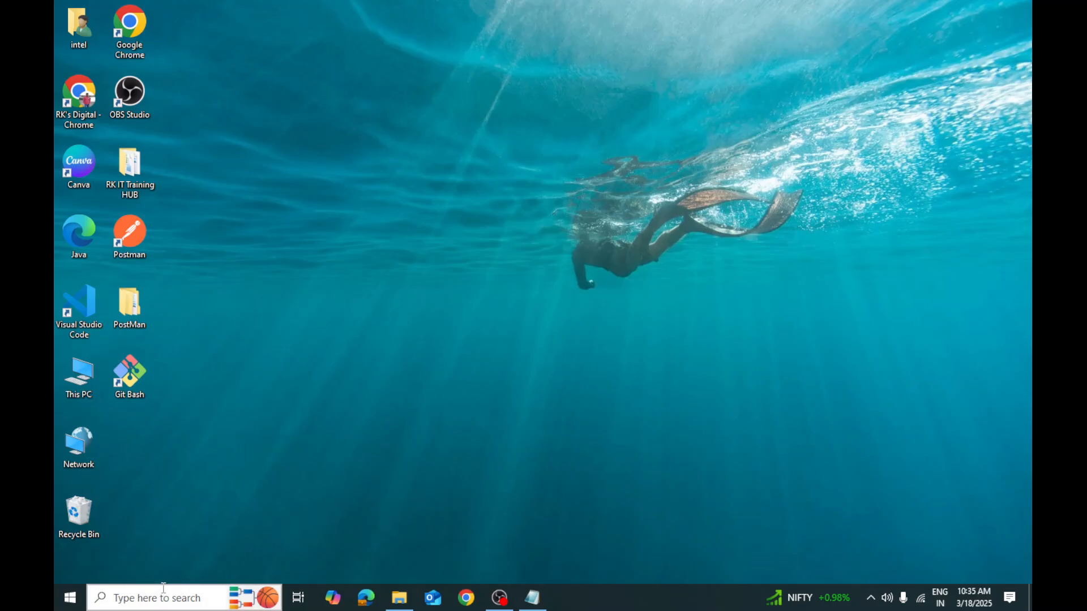
text(cmd)
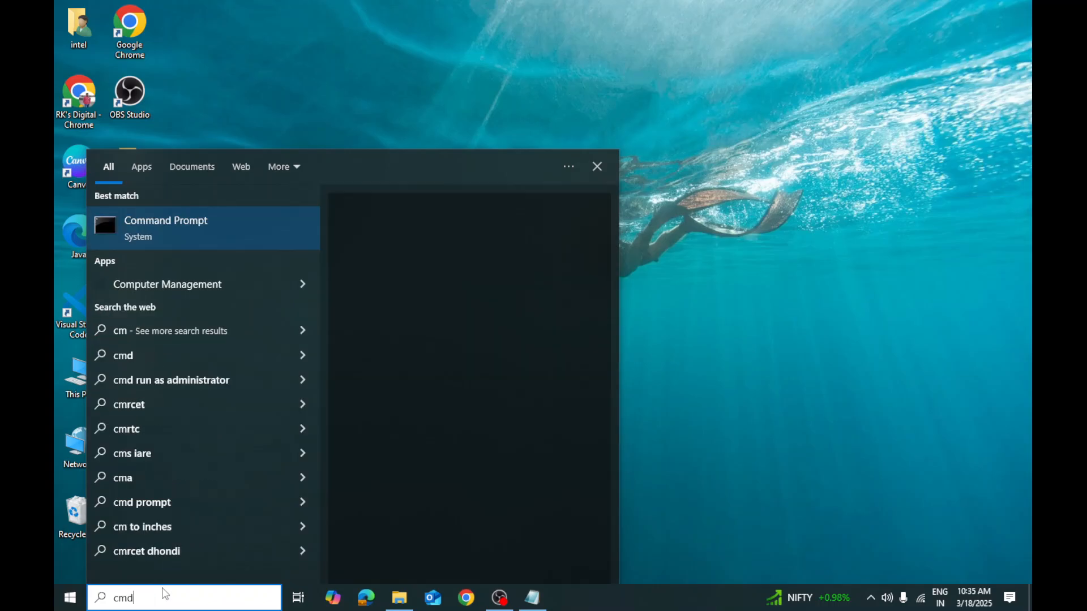
click(209, 224)
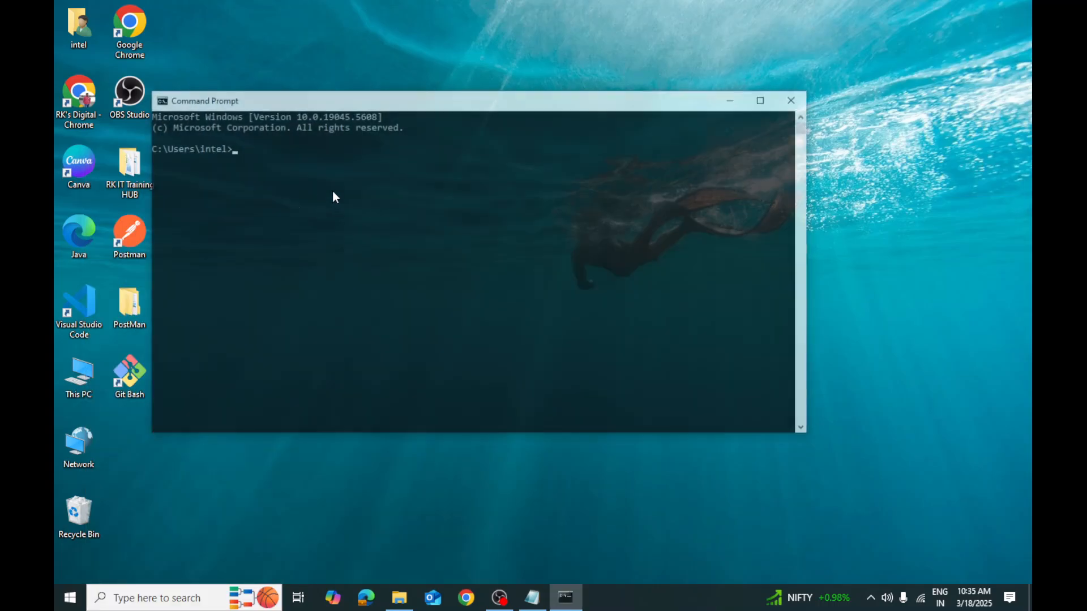
text(psql --version)
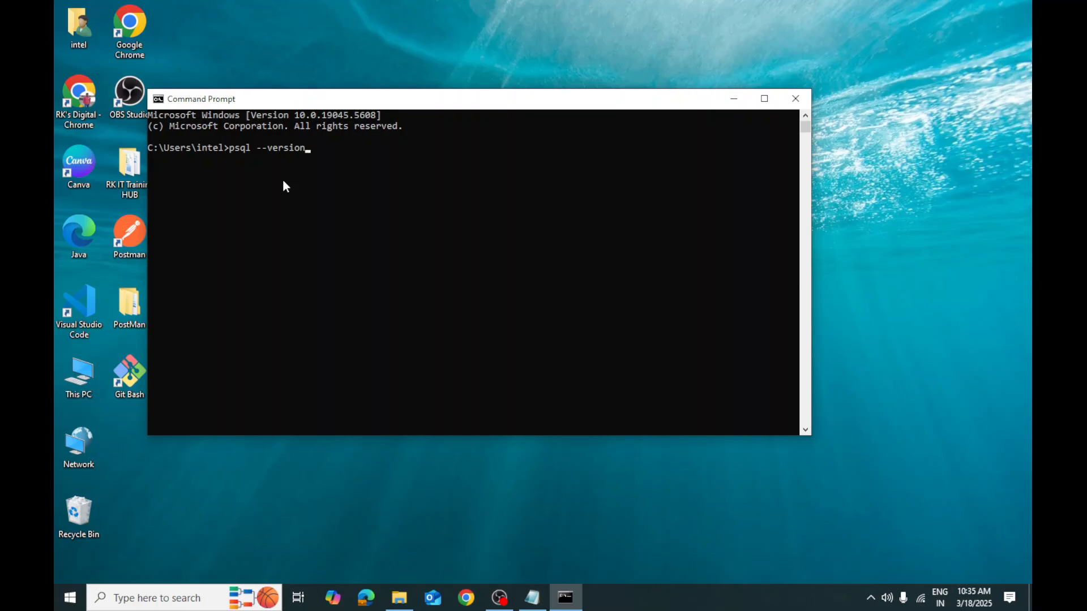
key(Return)
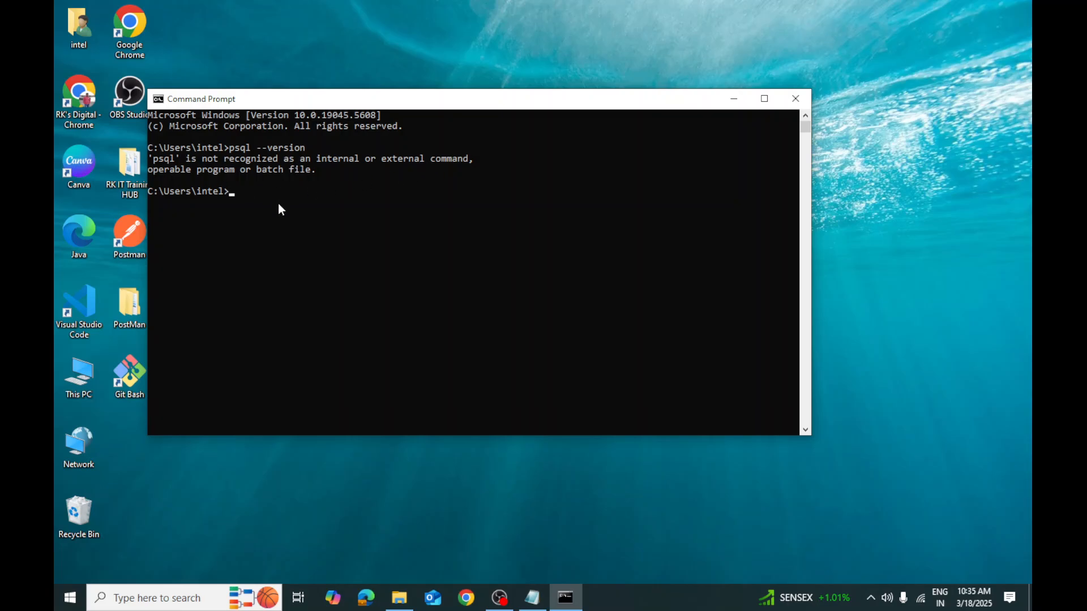
- Browse in File Explorer to C:\Program Files\PostgreSQL\17\bin and copy the folder's path
click(400, 597)
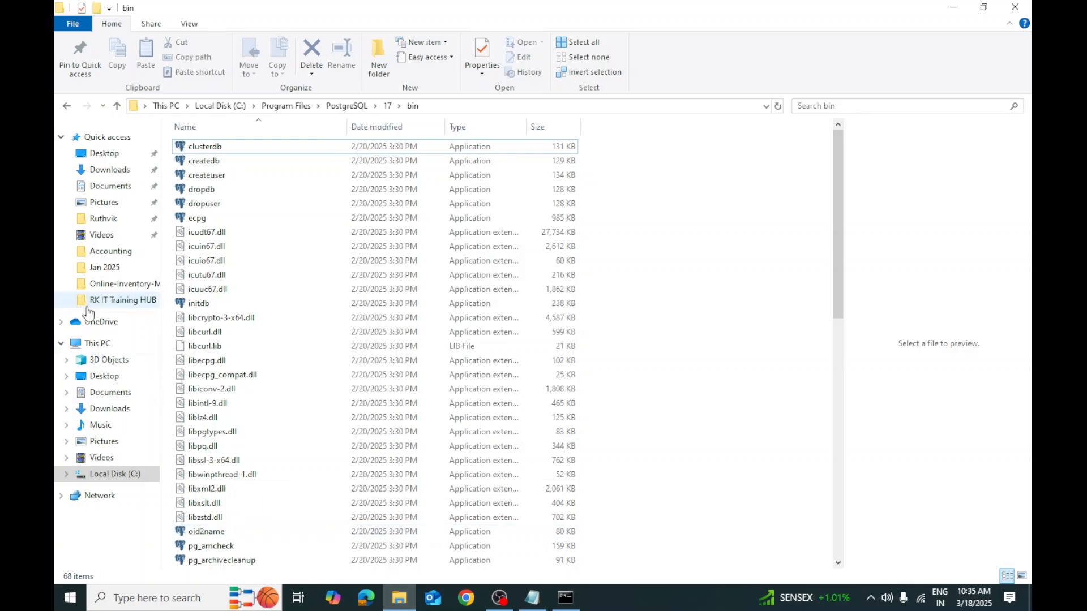
click(120, 477)
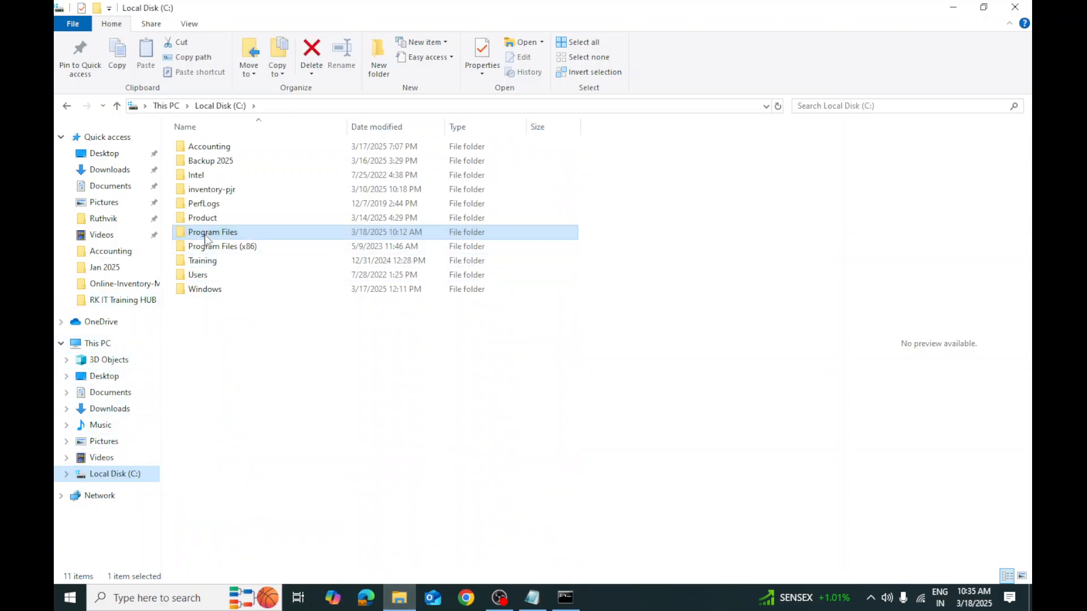
click(231, 237)
double_click(231, 237)
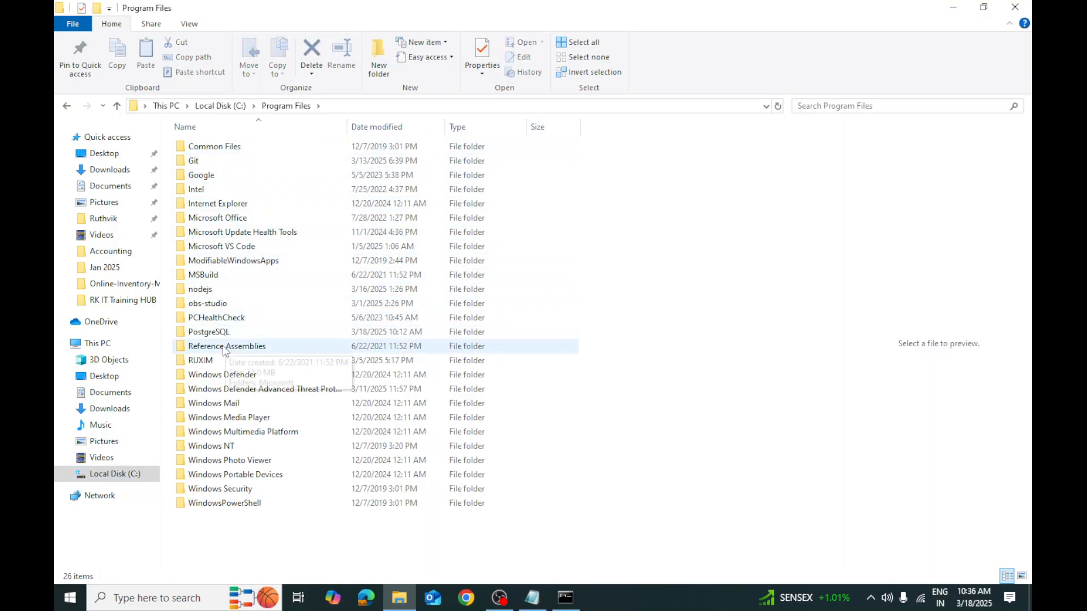
double_click(219, 335)
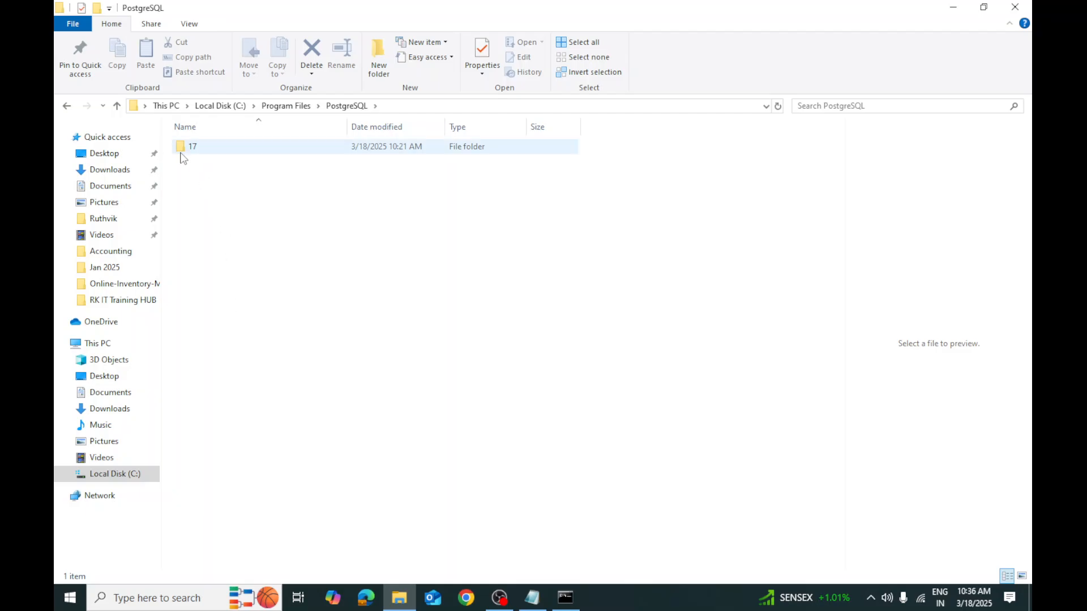
click(194, 148)
double_click(194, 149)
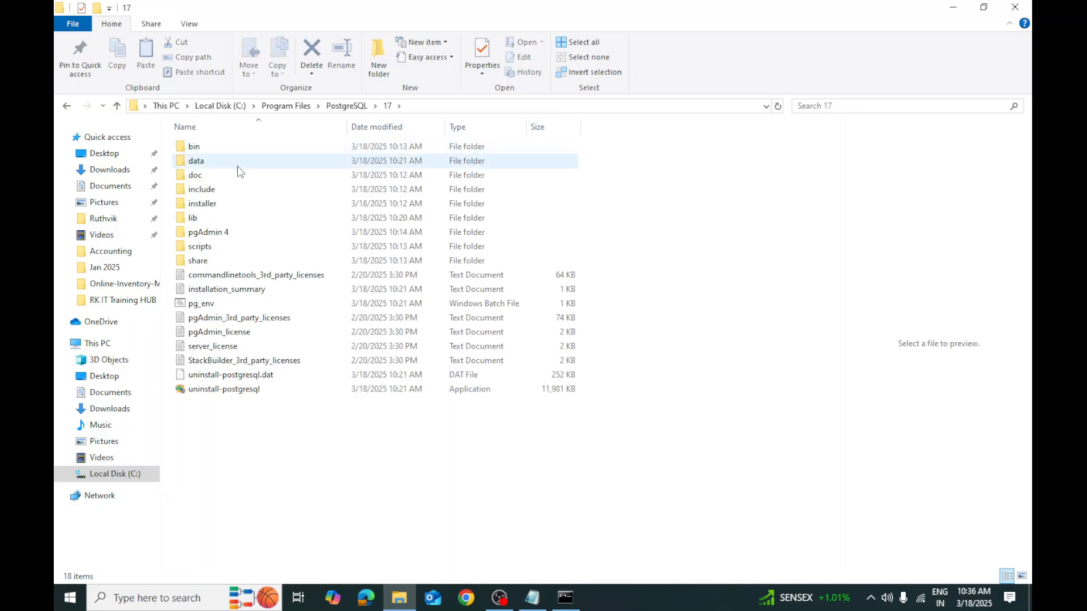
double_click(195, 148)
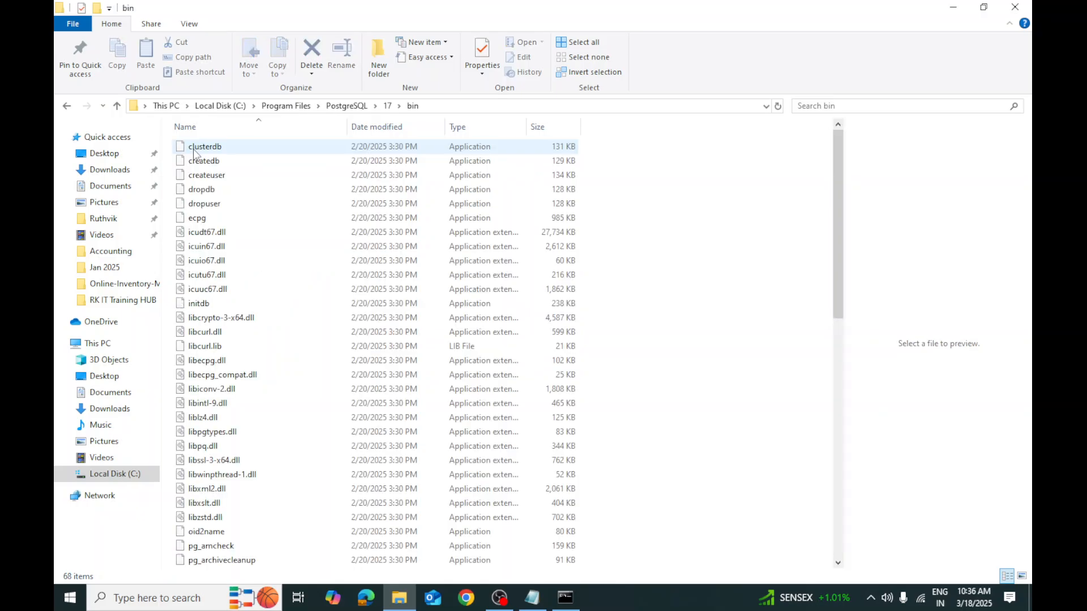
click(451, 107)
key(ctrl+c)
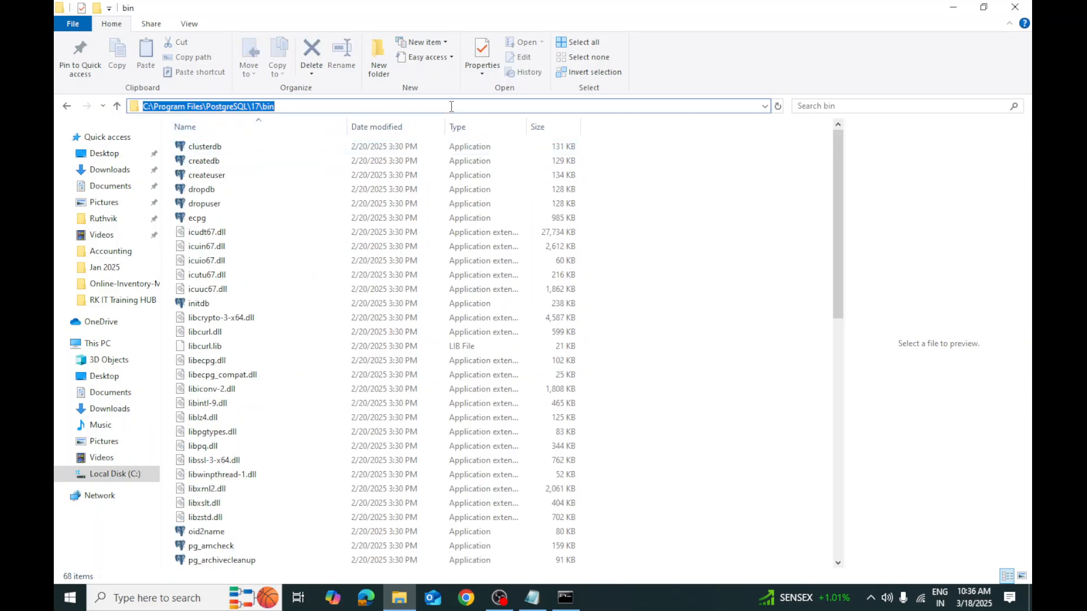
- Switch to Command Prompt and change its directory to C:\Program Files\PostgreSQL\17\bin
click(566, 598)
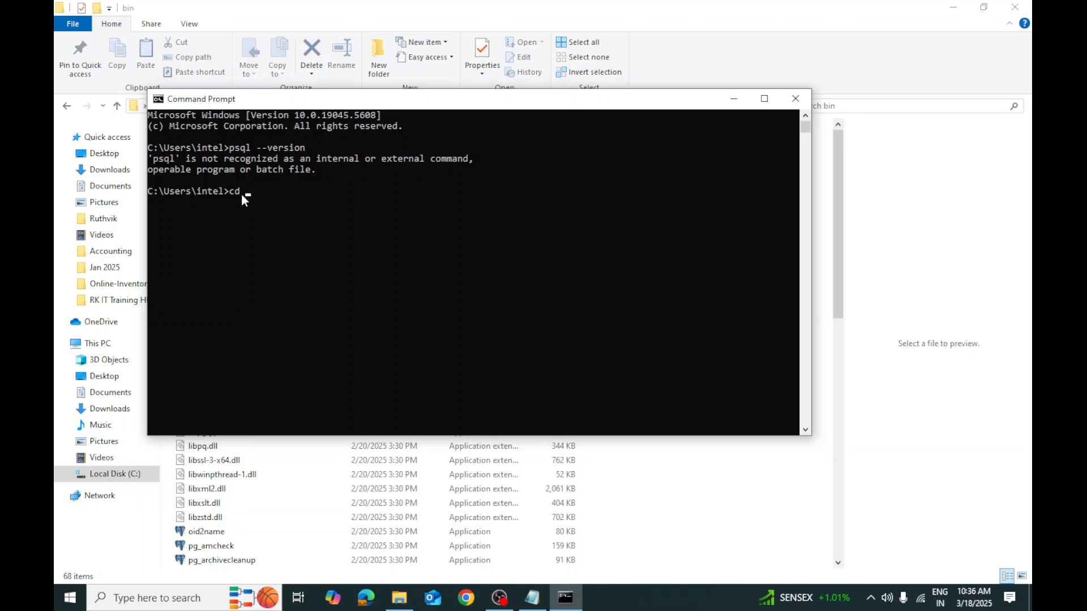
text(cd)
key(ctrl+v)
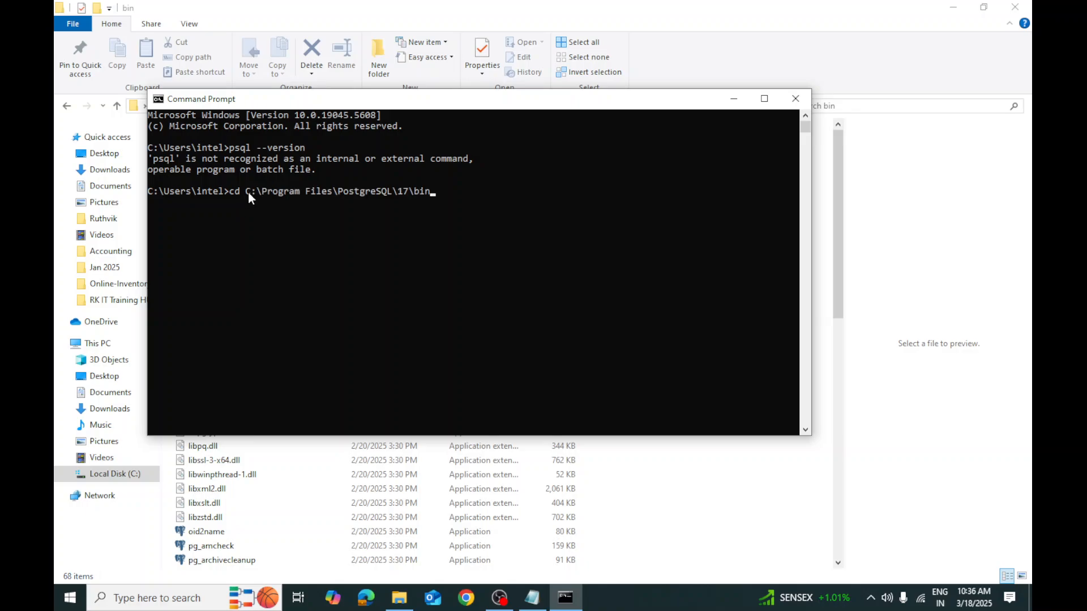
key(Return)
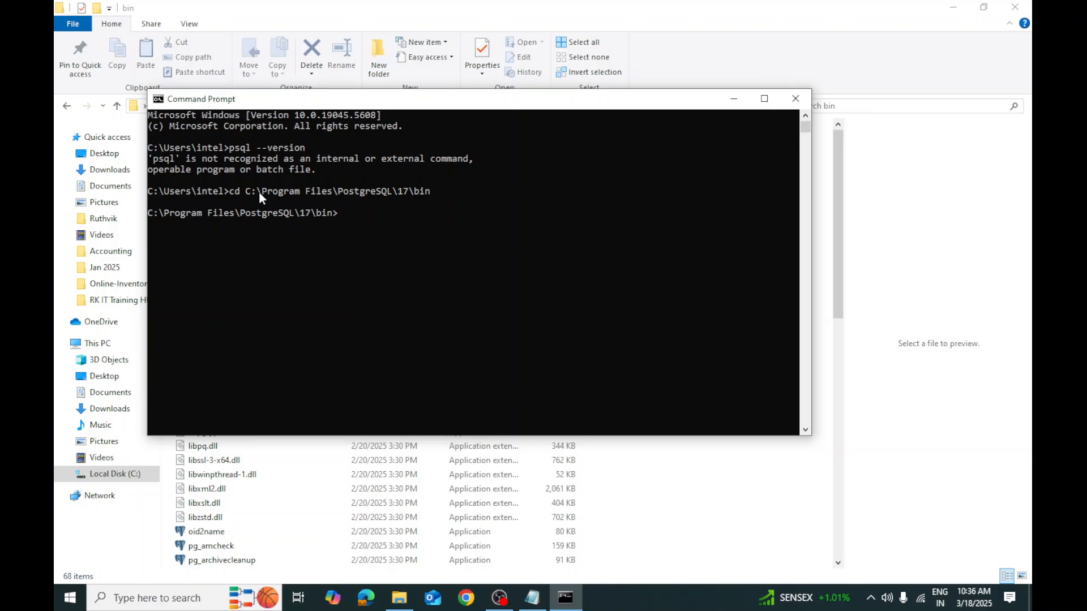
- Check the PostgreSQL client version with psql --version from the bin folder and close Command Prompt
text(psql --version)
key(Return)
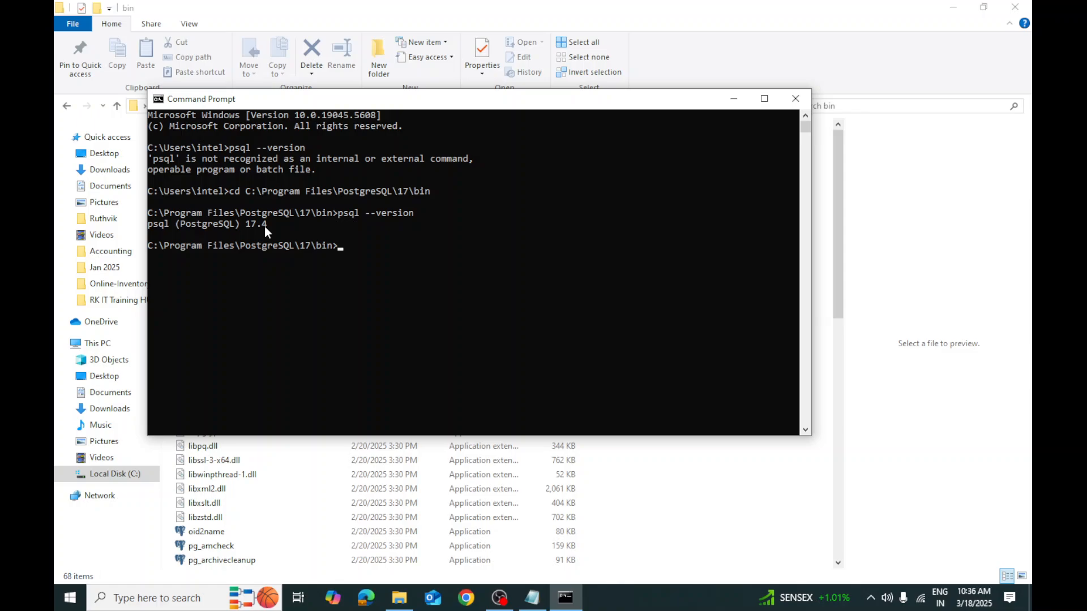
click(796, 101)
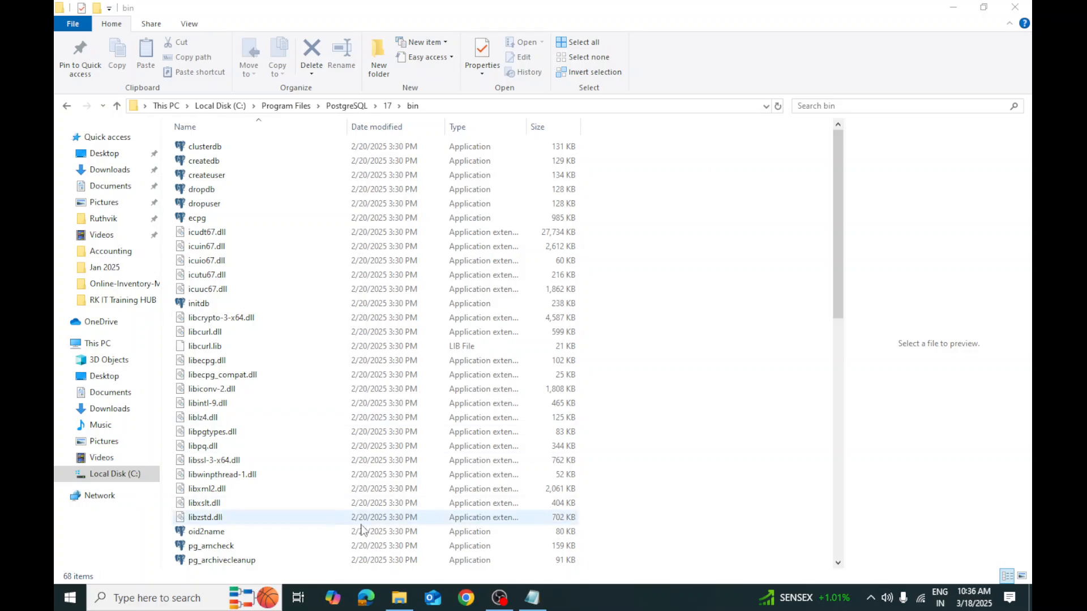
- Open SQL Shell (psql) and try to log in with the default server, database, port and username, submitting the account password
click(146, 605)
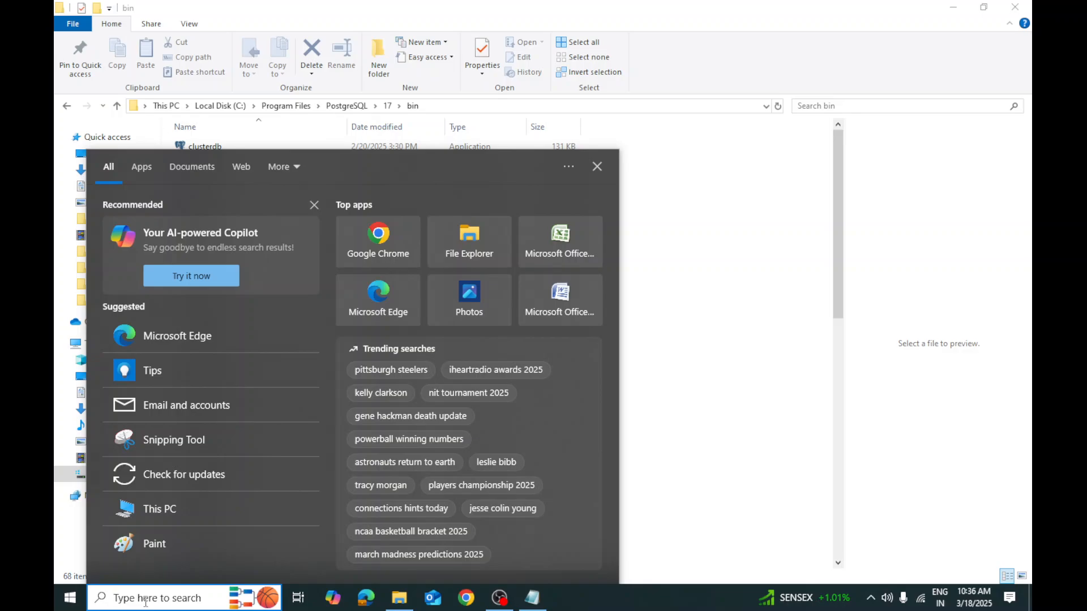
text(ps)
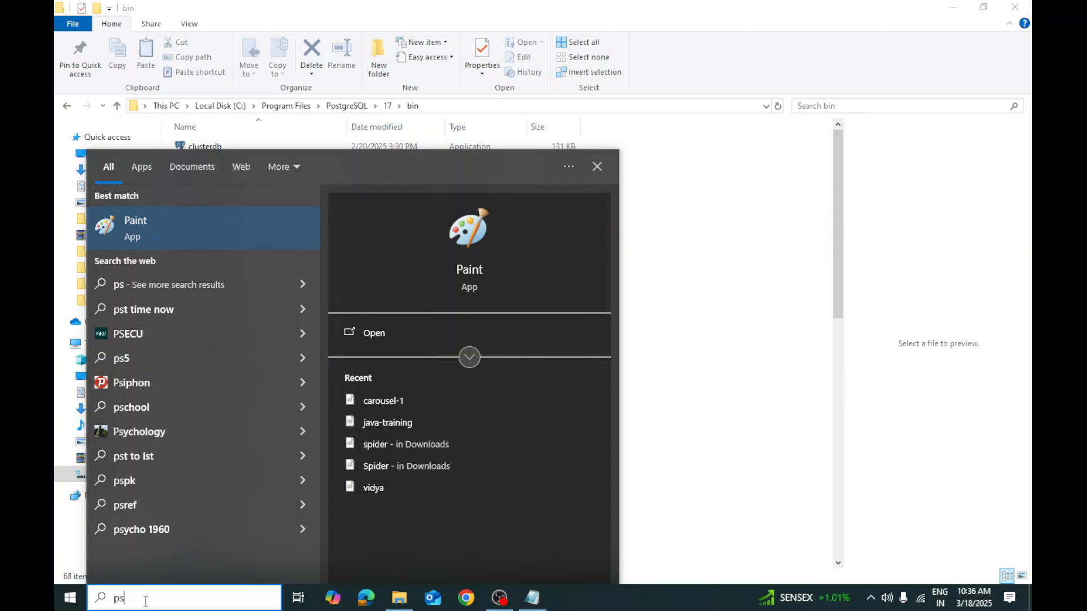
text(q)
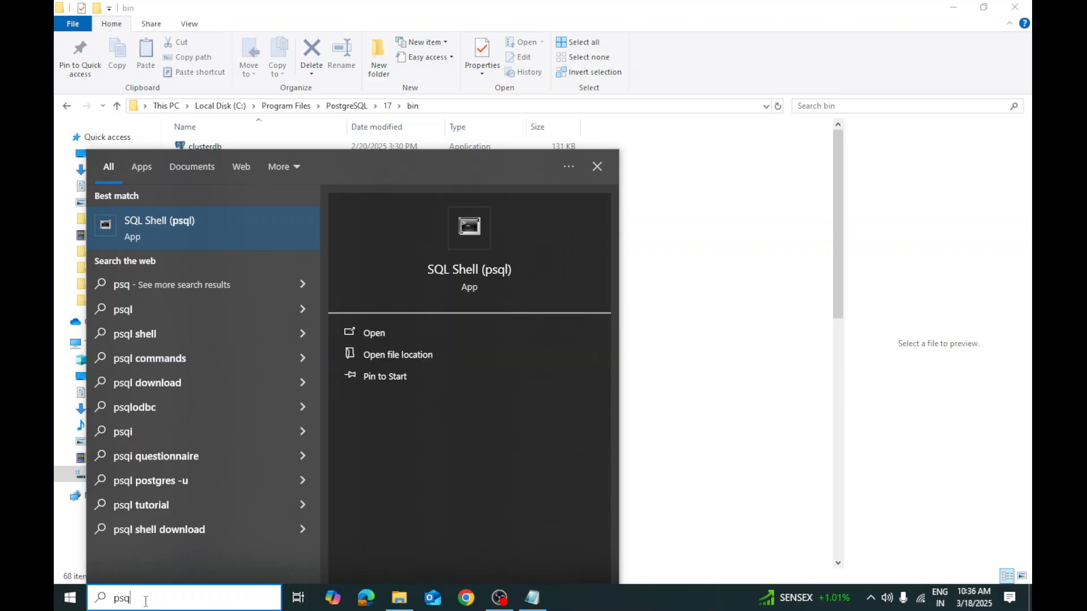
text(l)
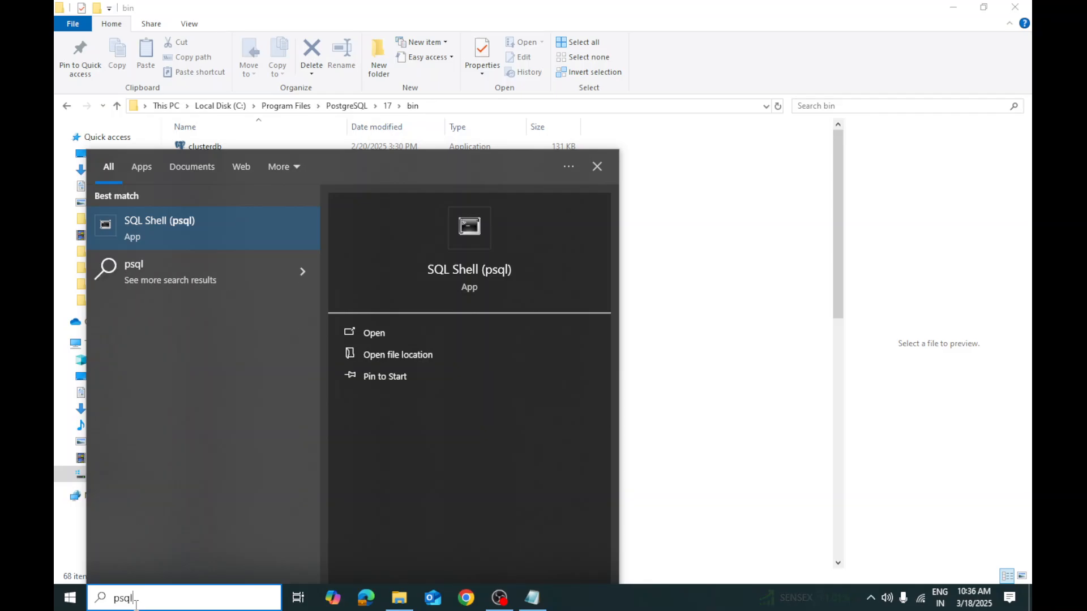
click(154, 223)
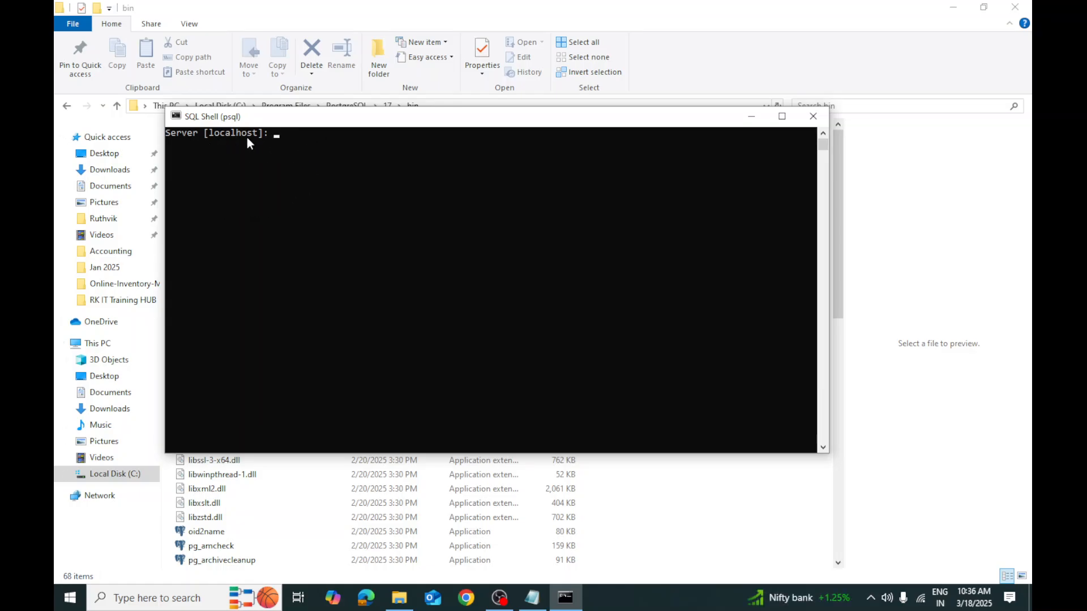
key(Return)
key(Return)
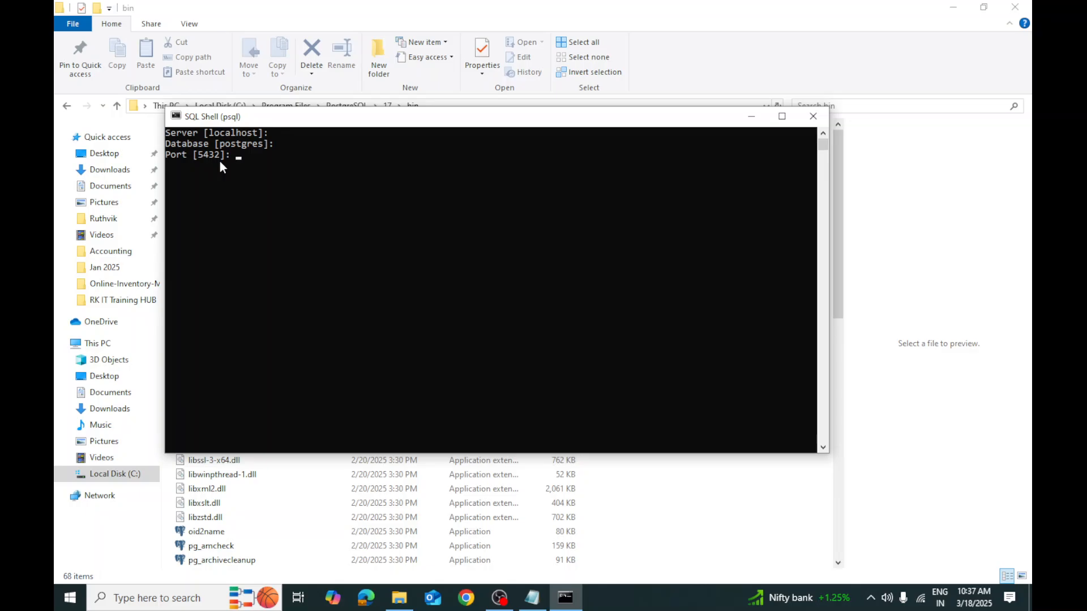
key(Return)
key(Return)
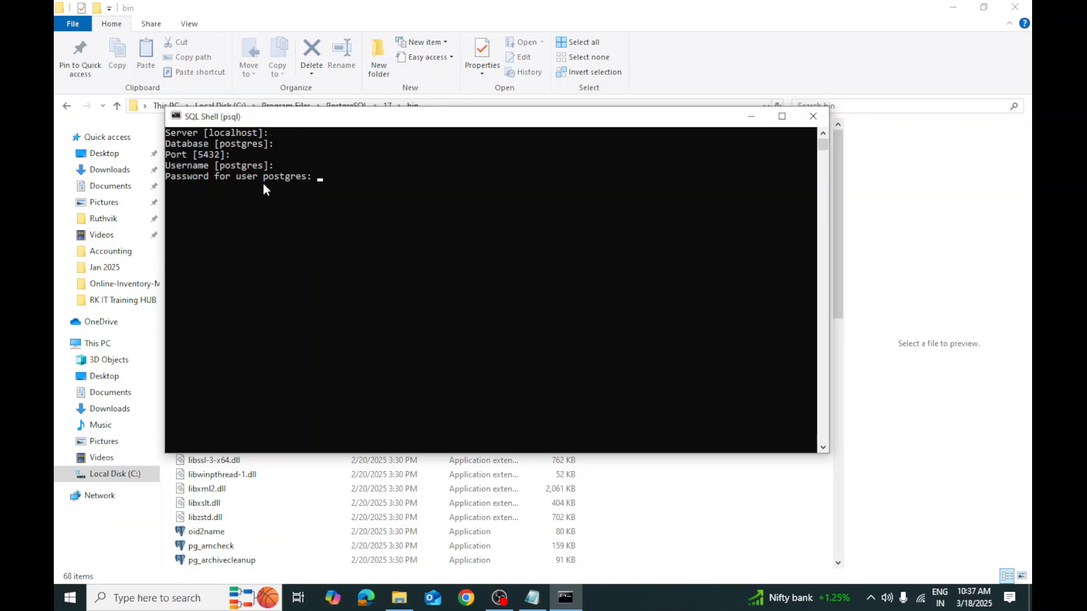
key(Return)
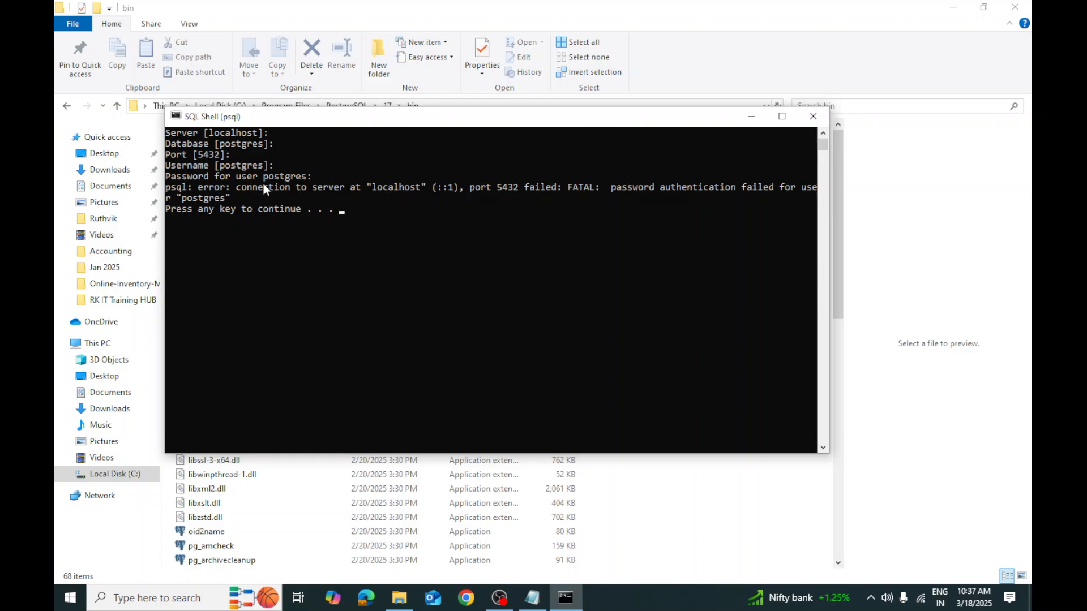
key(Return)
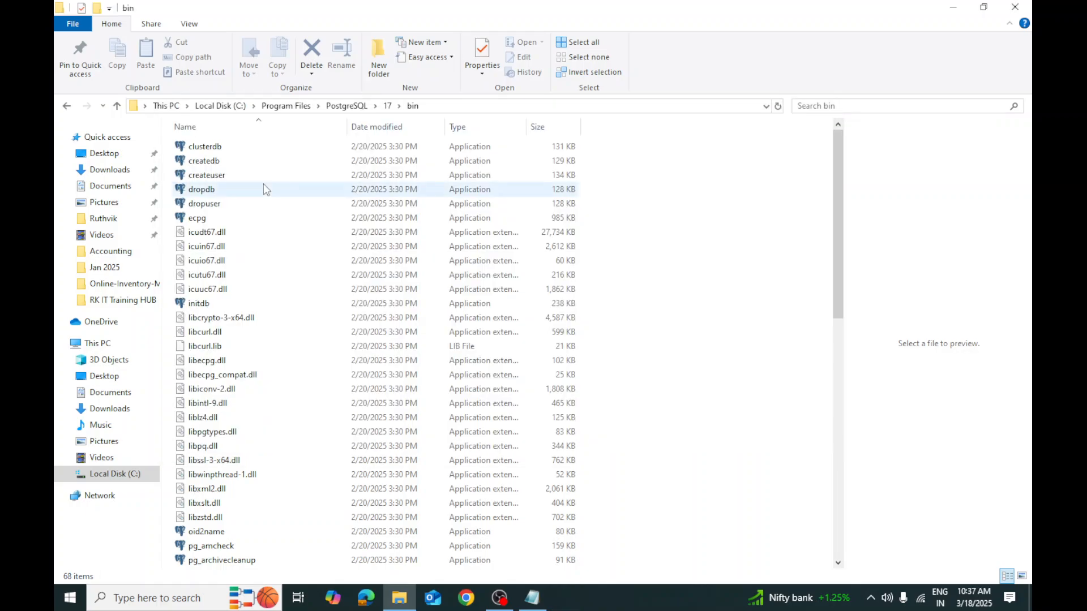
- Reopen SQL Shell (psql), connect to postgres on localhost port 5432 as postgres with the account password, and close the shell
click(154, 603)
text(ps)
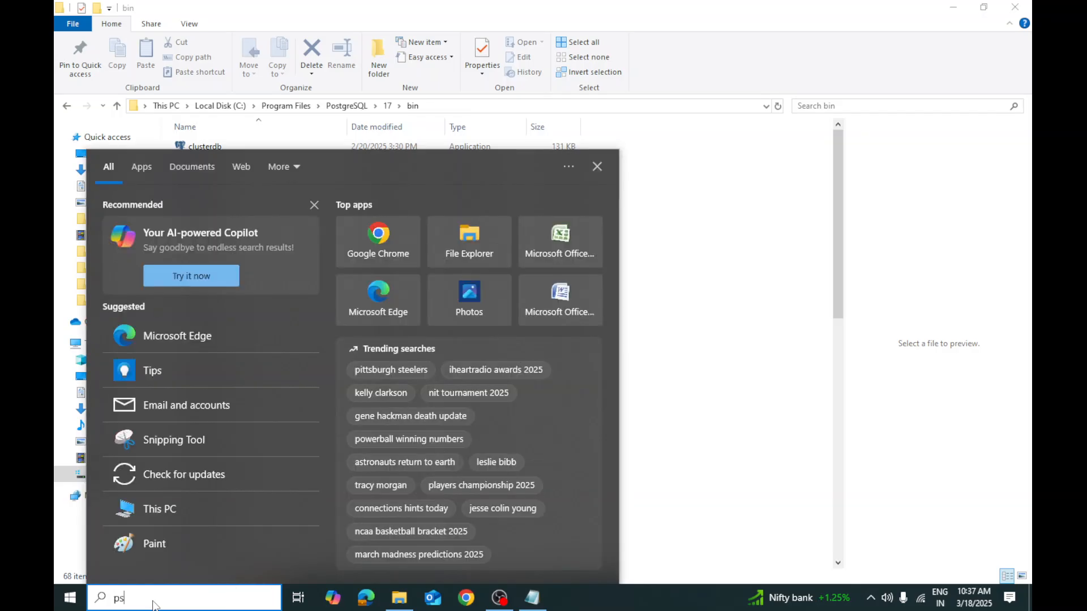
text(ql)
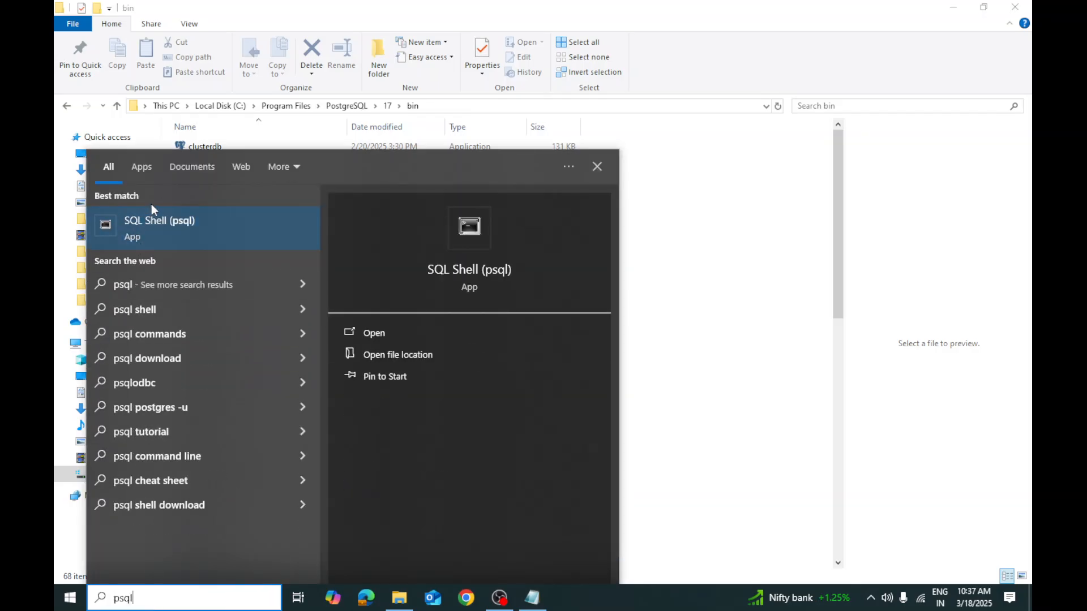
click(153, 218)
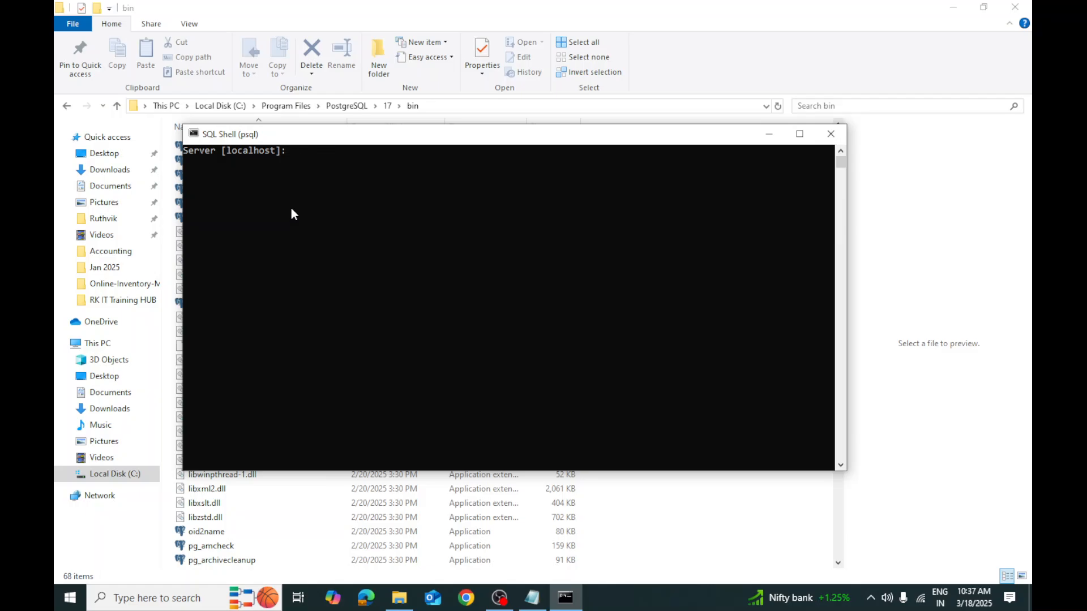
key(Return)
key(Return)
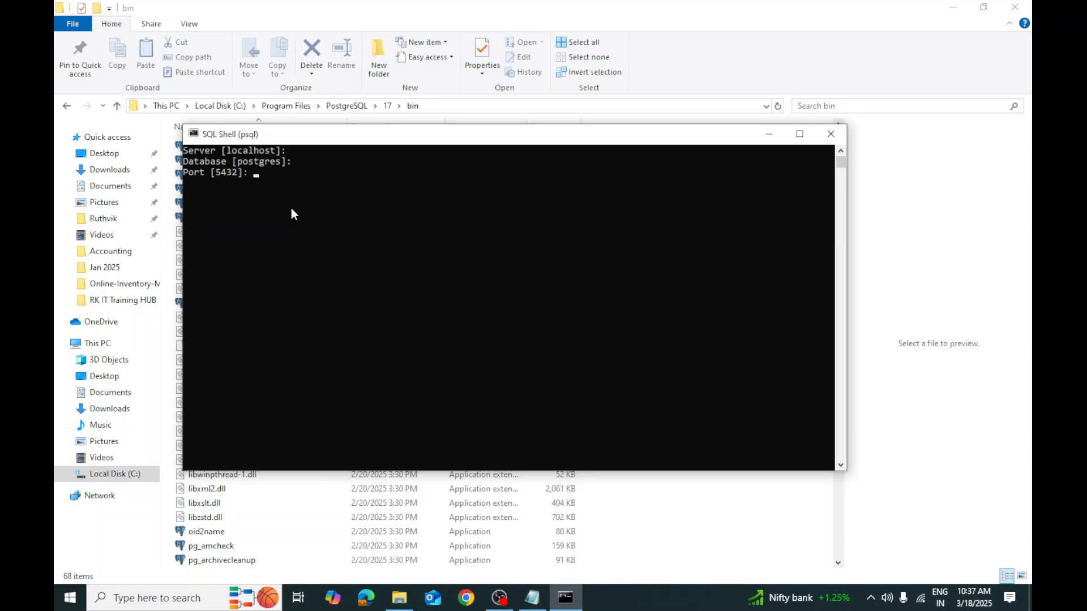
key(Return)
key(Return)
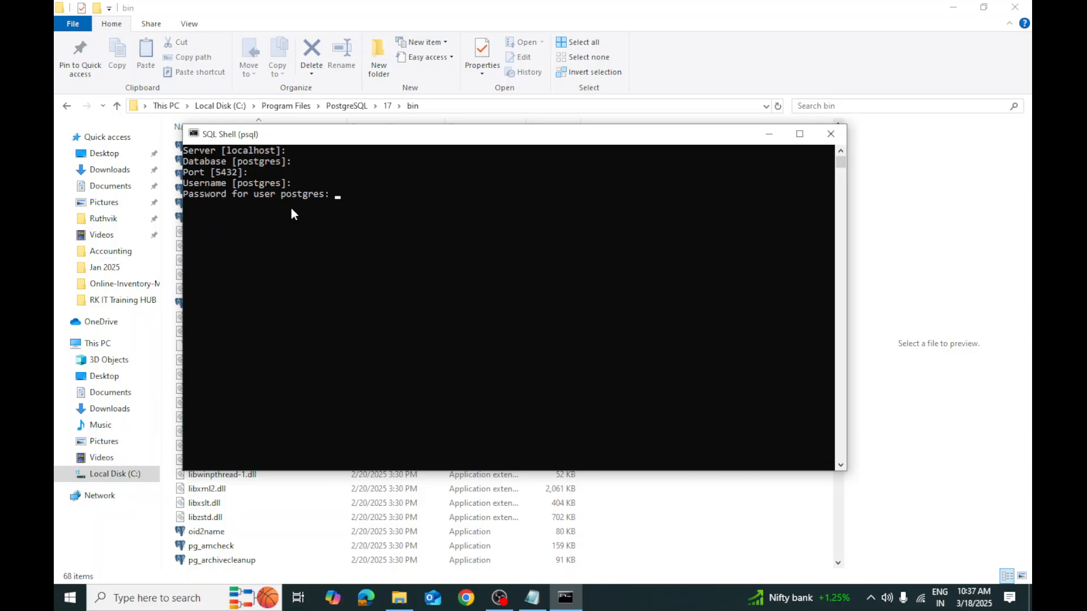
key(Return)
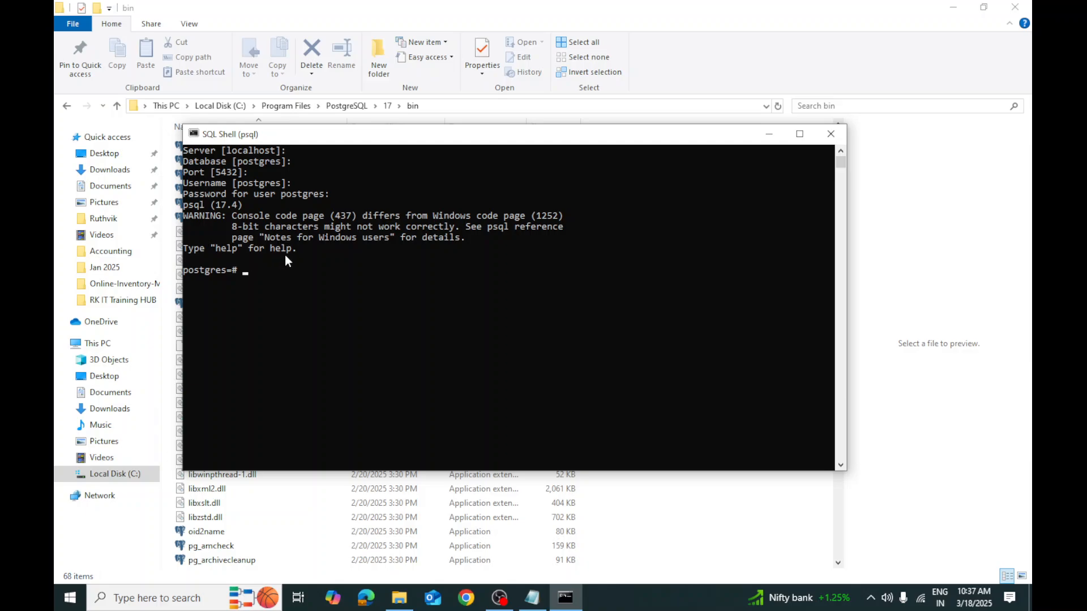
click(830, 134)
- Find pgAdmin 4 through the Windows search and switch to it
click(172, 602)
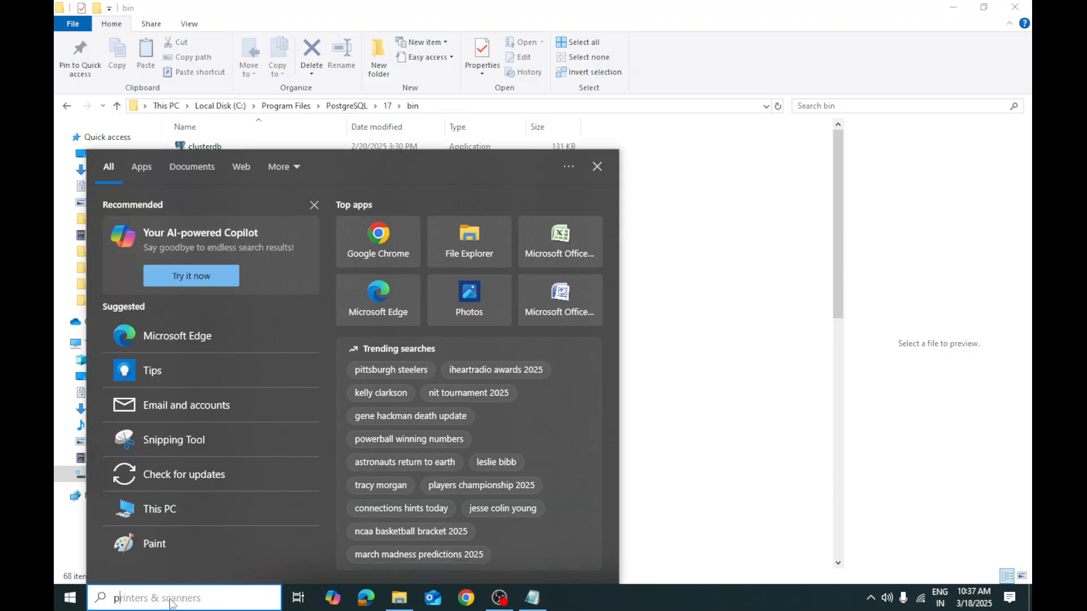
text(pg)
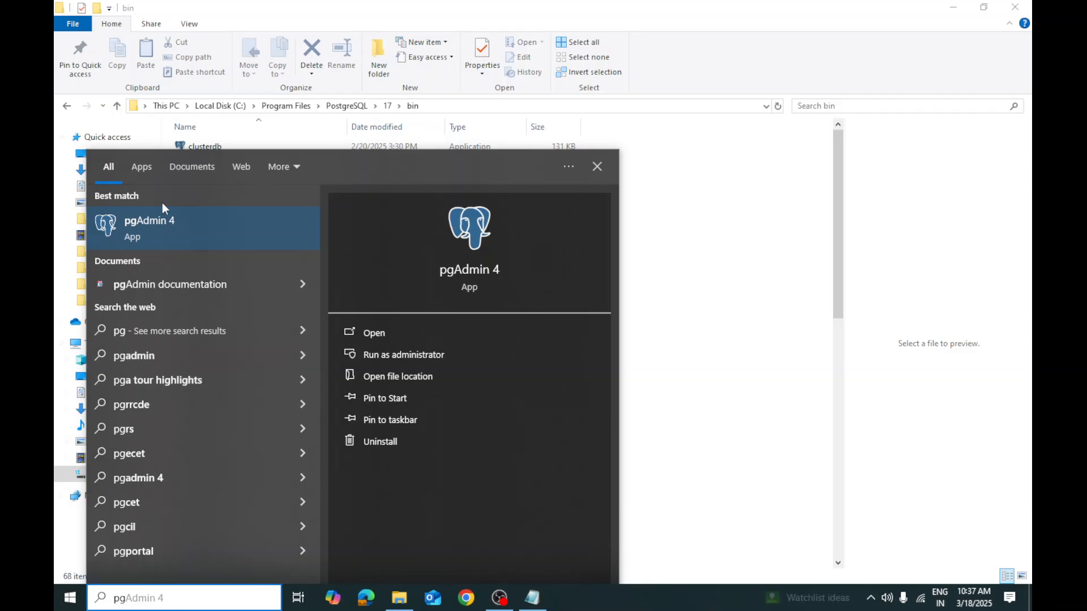
click(156, 230)
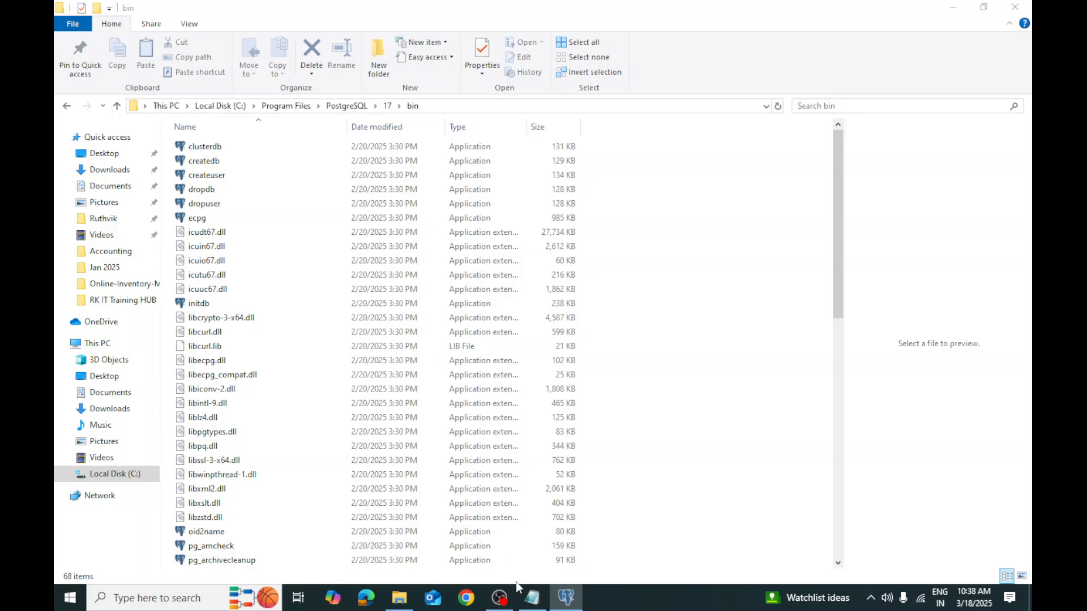
click(566, 598)
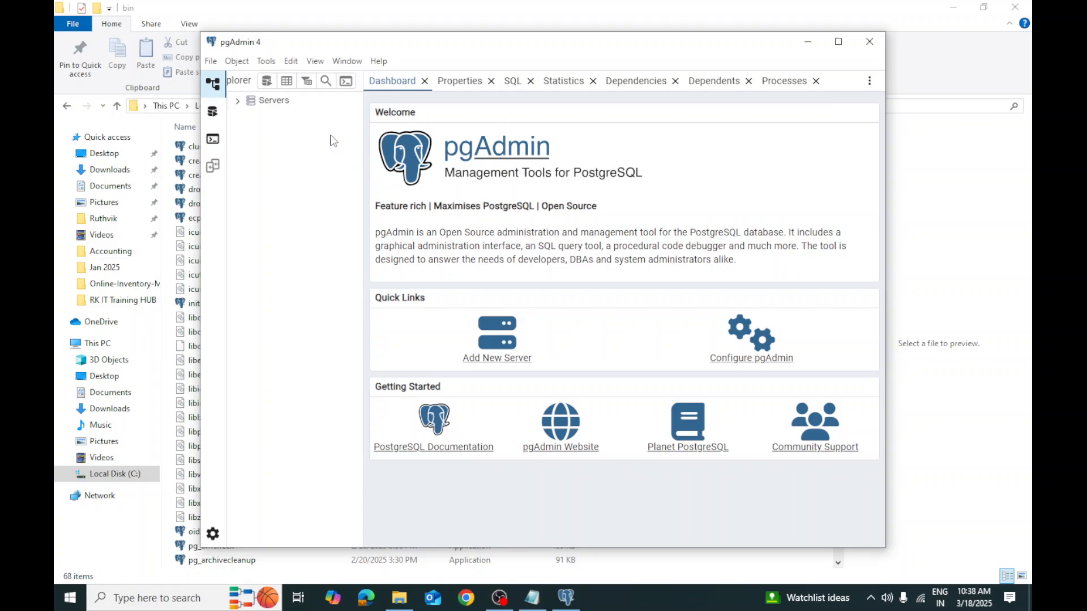
- Connect to the PostgreSQL 17 server by entering the postgres account password, and maximize the pgAdmin window
click(261, 102)
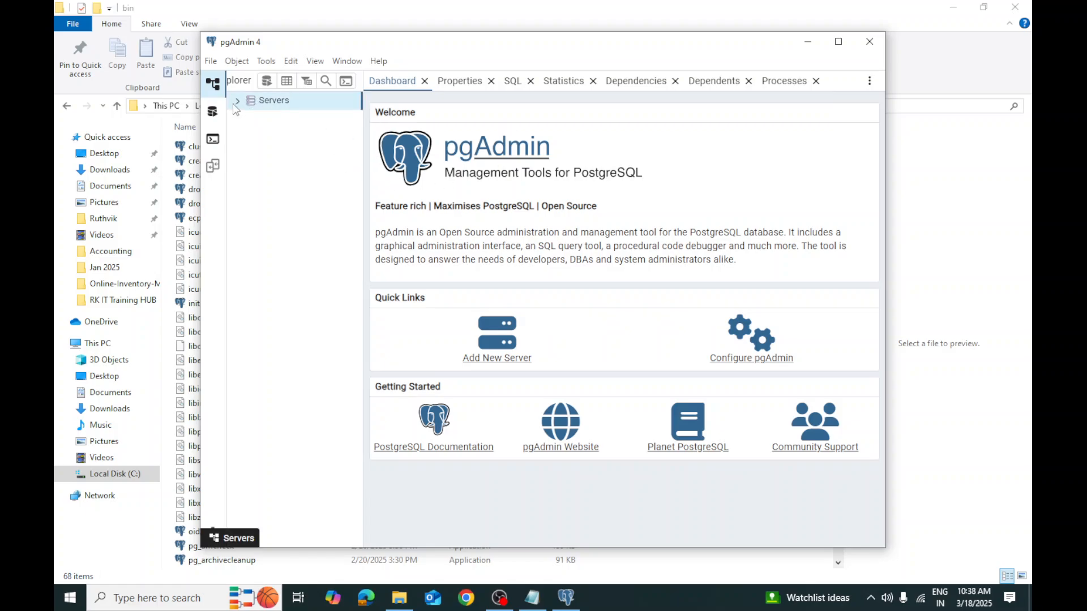
click(237, 103)
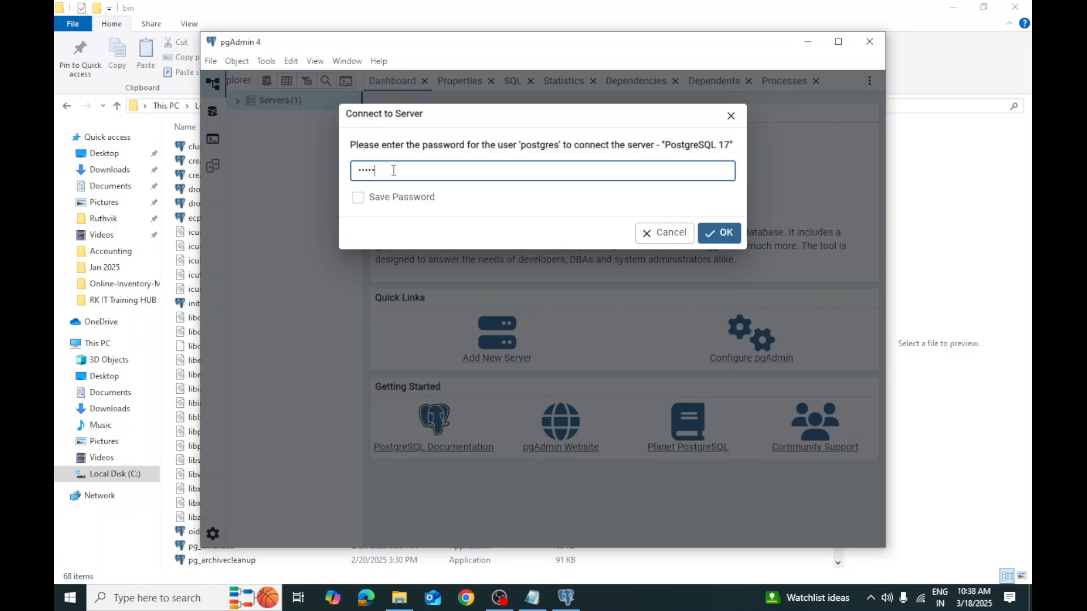
click(719, 232)
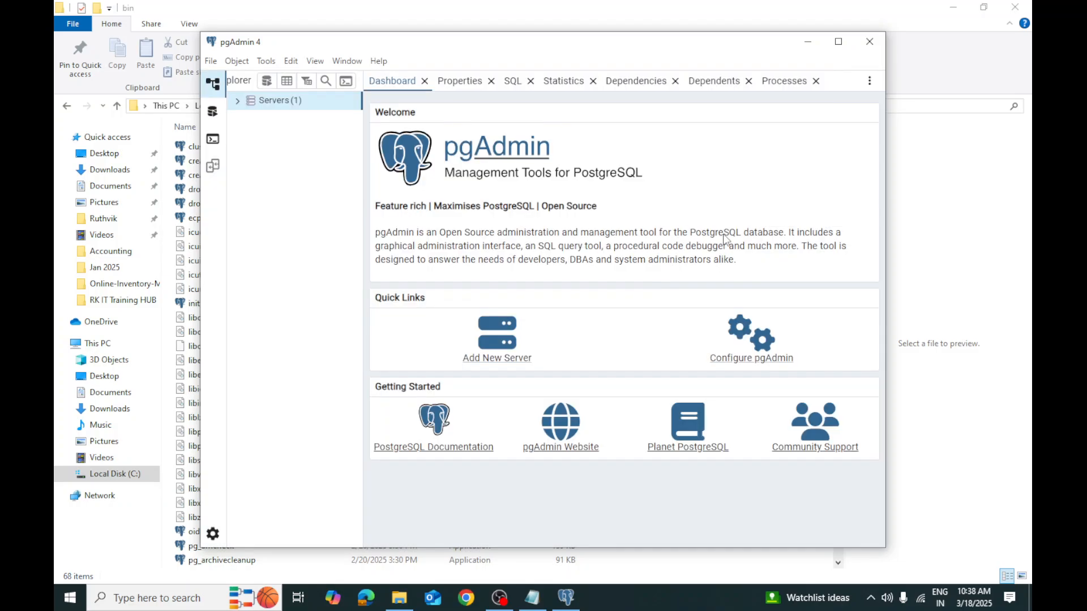
double_click(826, 40)
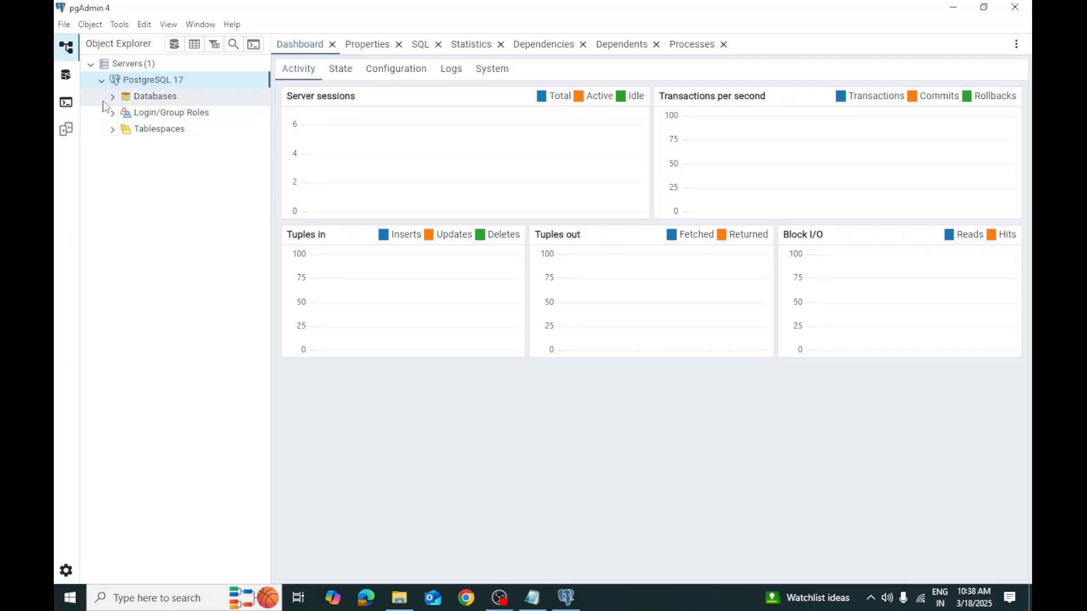
- Expand the Databases node and the postgres database to examine the object categories it contains
click(113, 97)
click(123, 114)
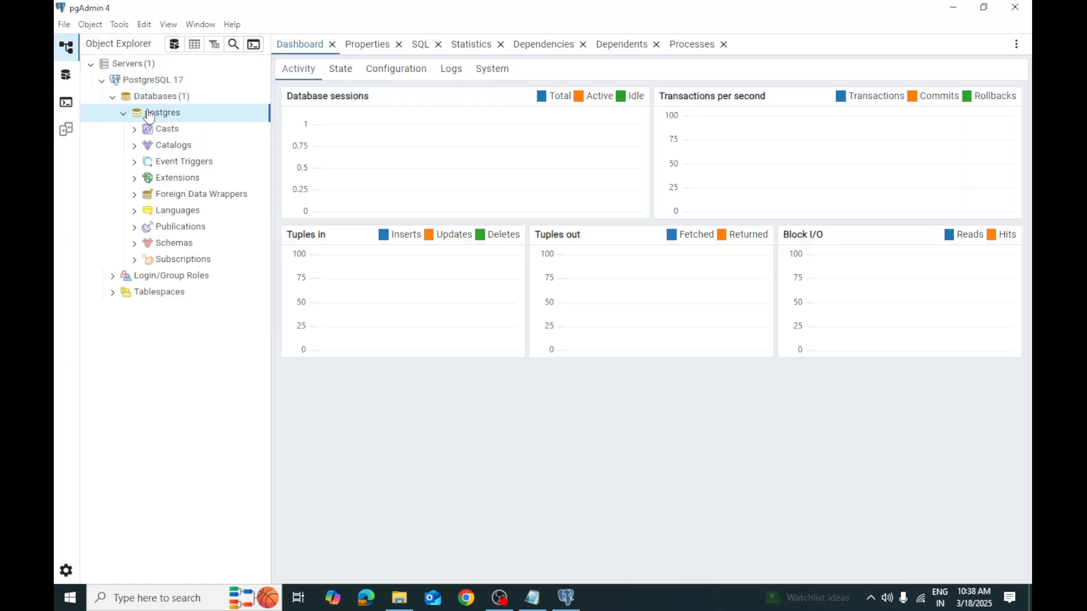
click(124, 115)
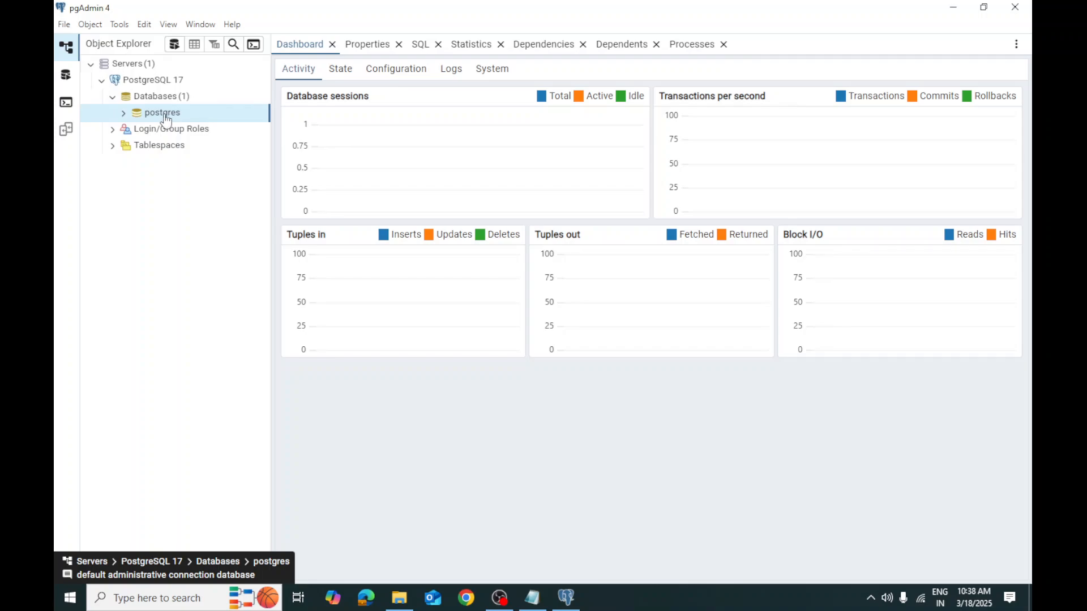
click(124, 115)
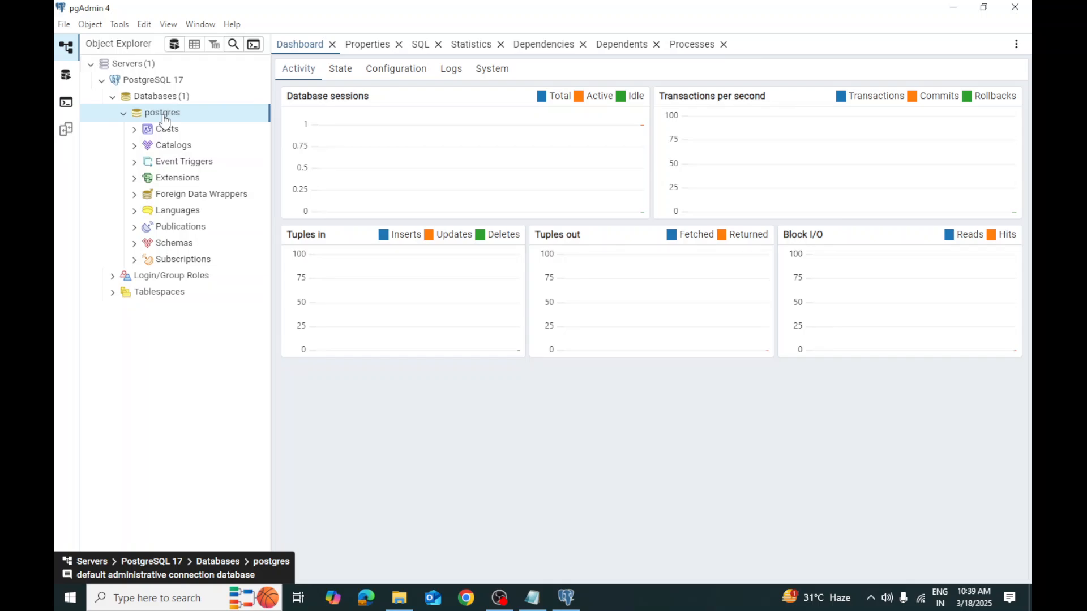
- Create a new database named employee on the PostgreSQL 17 server with postgres as owner
click(179, 100)
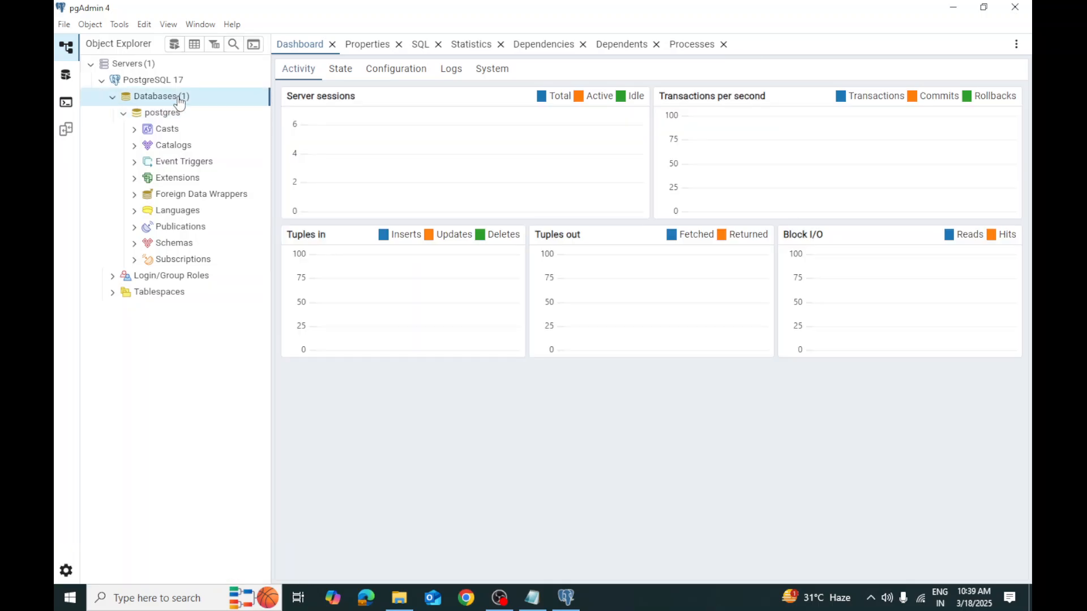
right_click(178, 99)
mouse_move(200, 110)
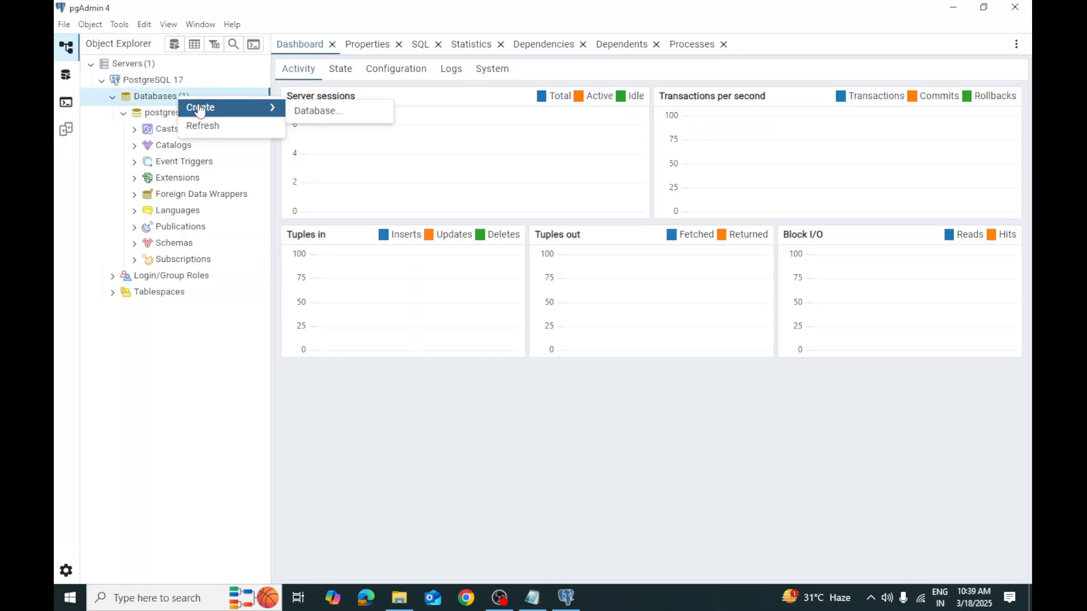
click(317, 111)
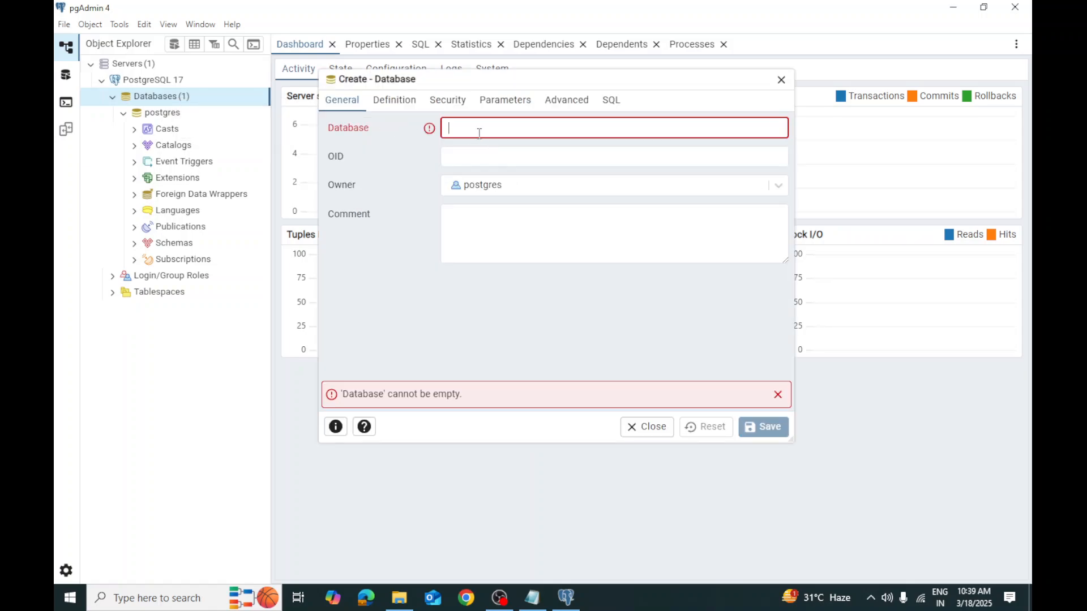
text(employee)
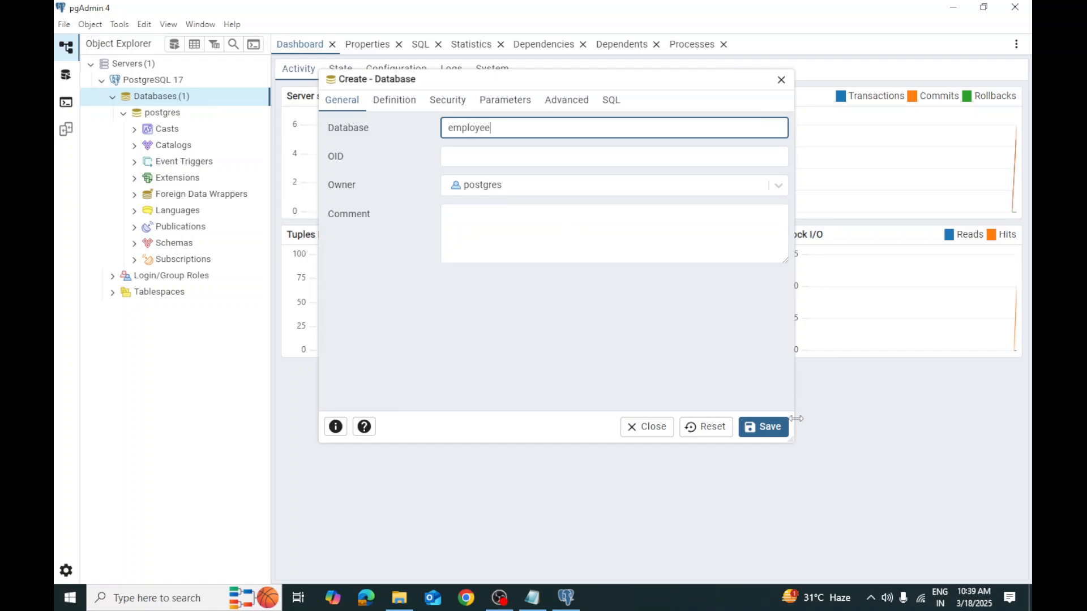
click(766, 428)
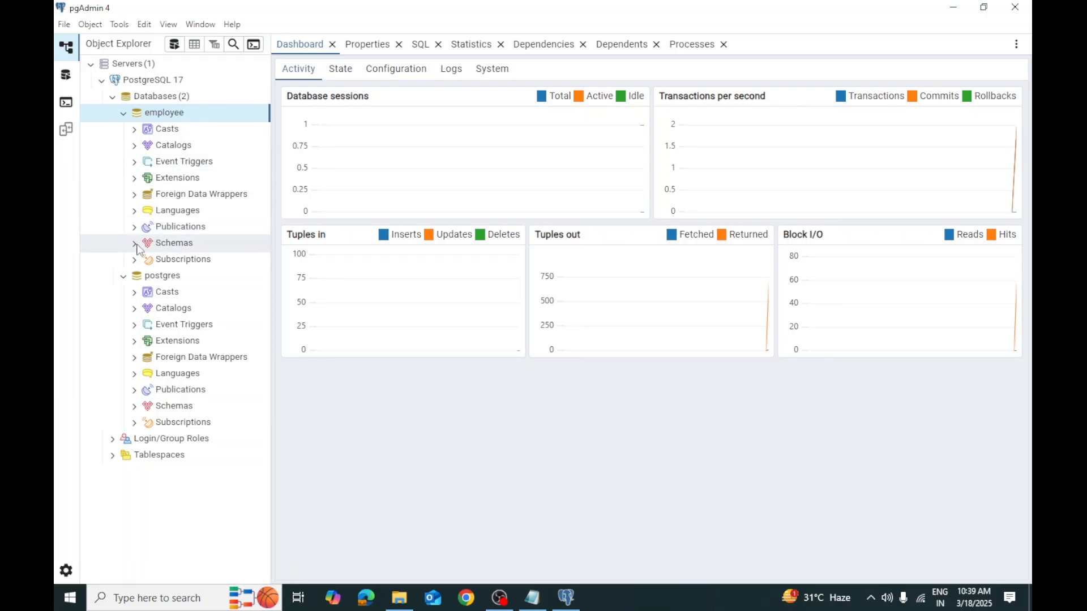
- Expand the employee database's Schemas and locate the Tables node under the public schema
click(136, 244)
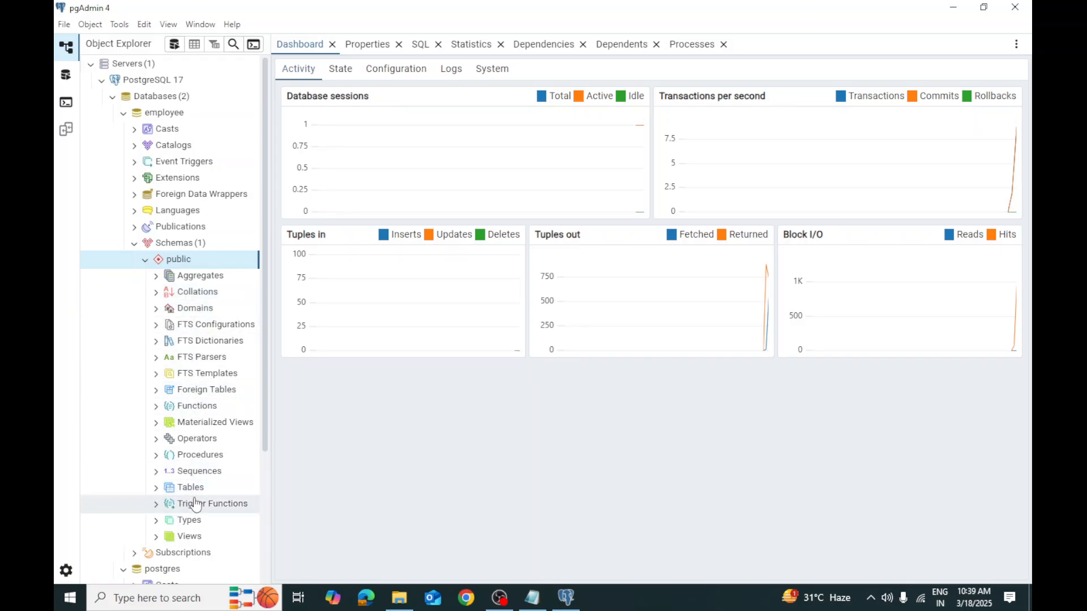
click(190, 489)
scroll(262, 436, down, 1)
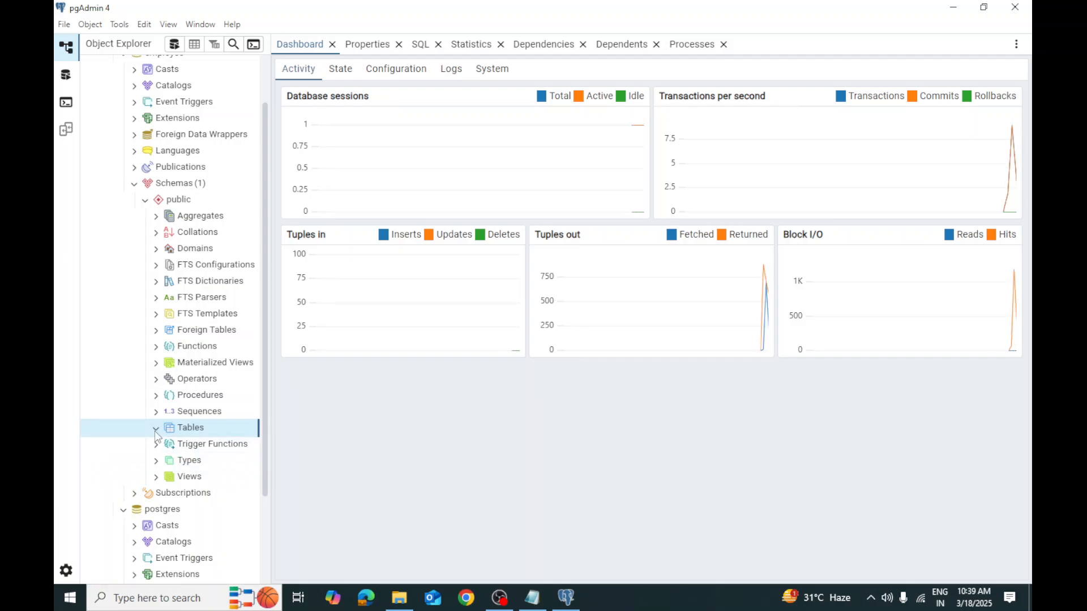
click(157, 433)
right_click(209, 428)
mouse_move(244, 442)
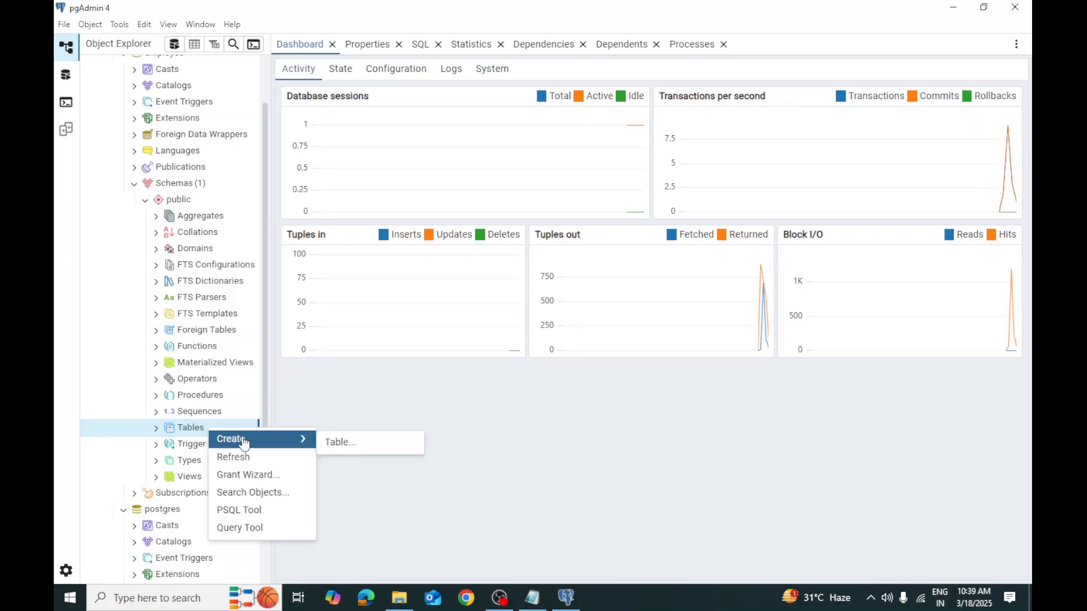
click(334, 443)
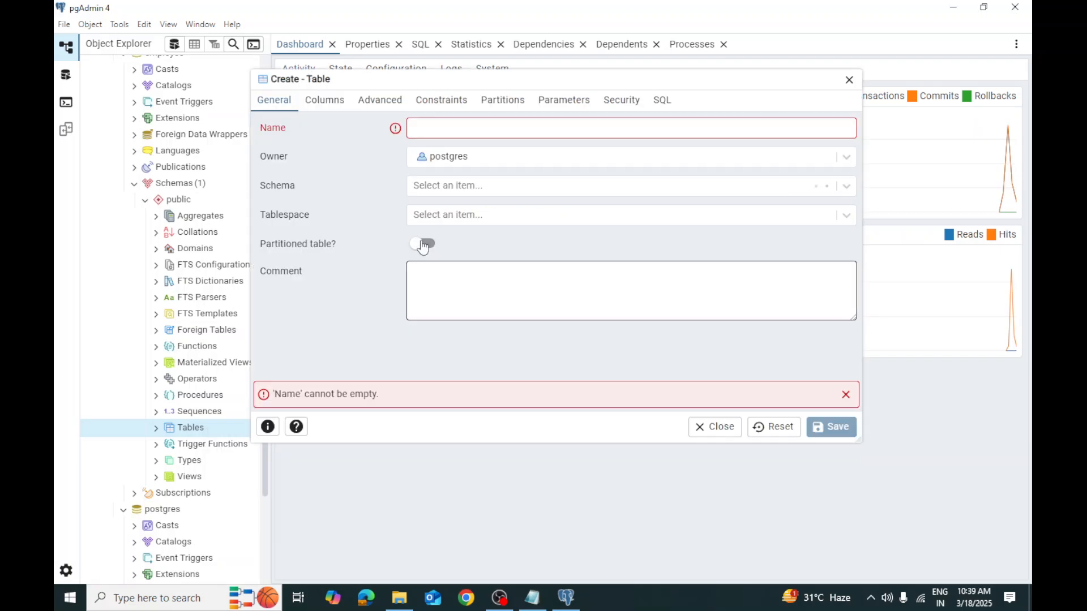
click(421, 130)
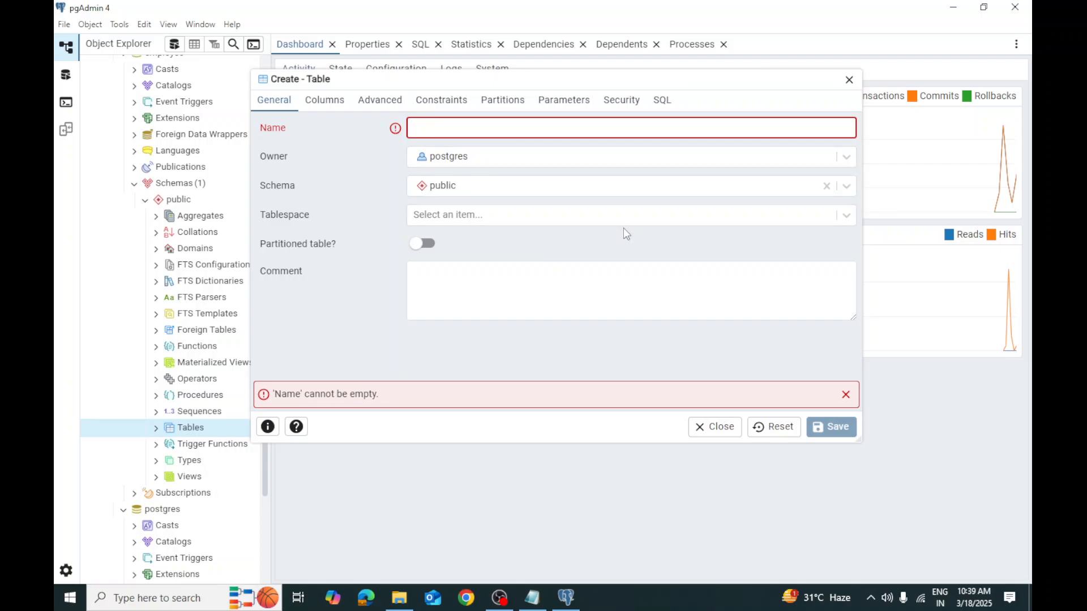
click(850, 80)
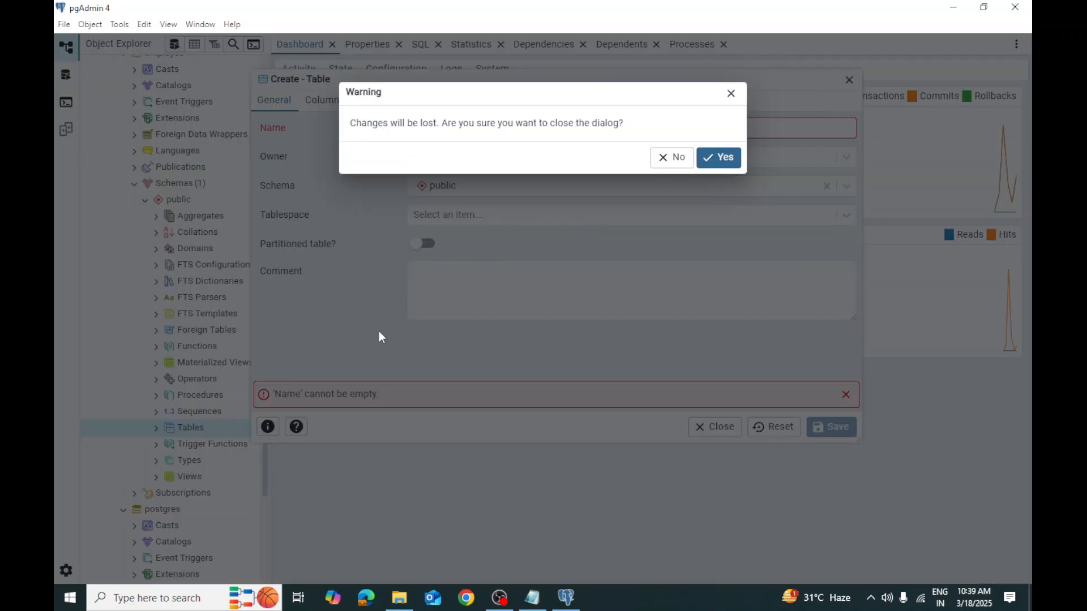
click(671, 156)
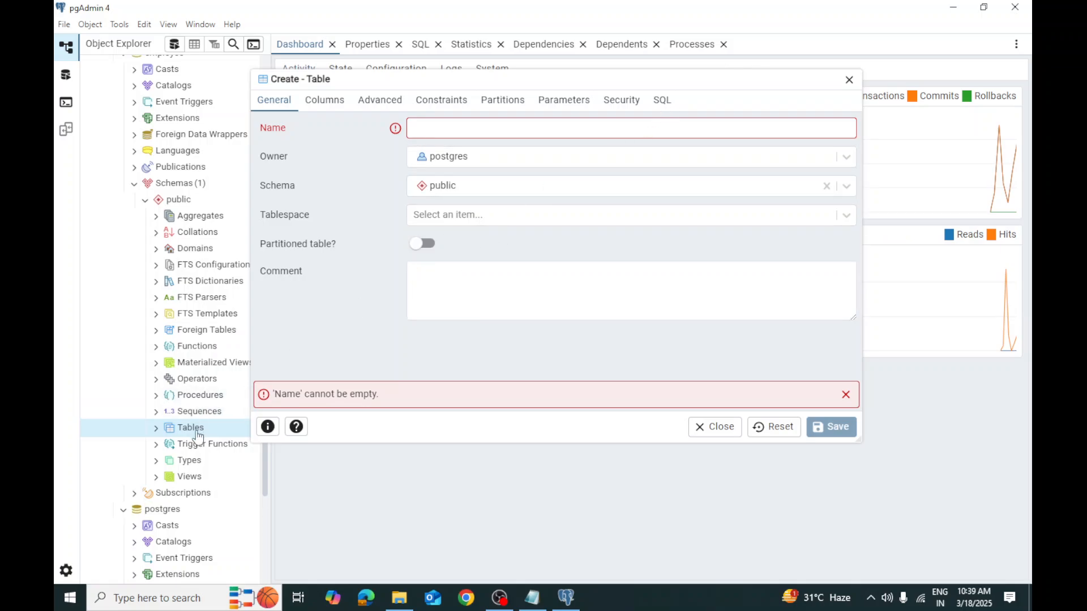
click(663, 106)
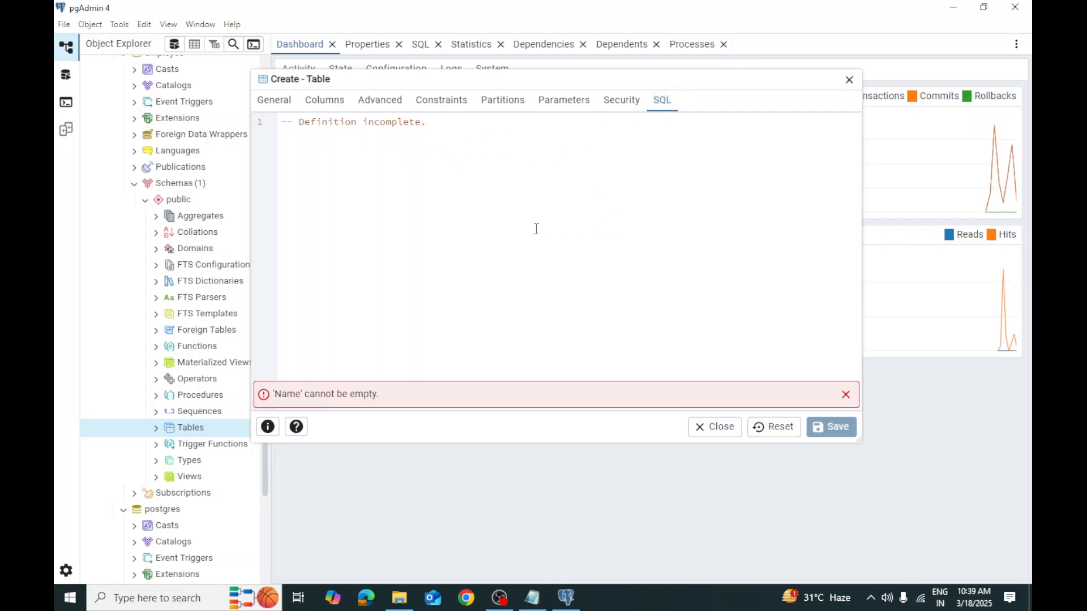
click(845, 395)
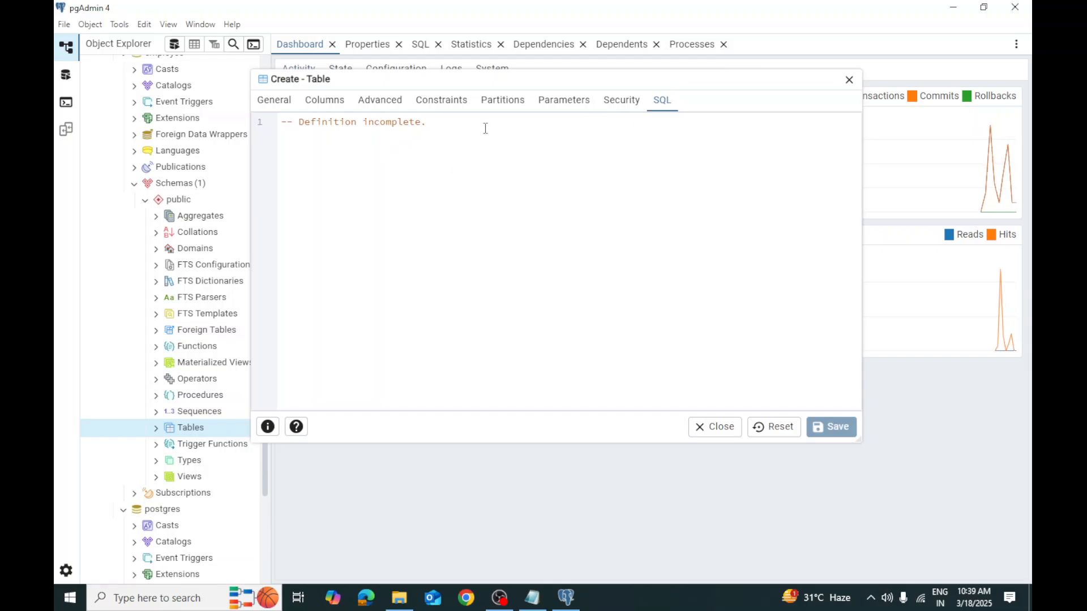
click(848, 79)
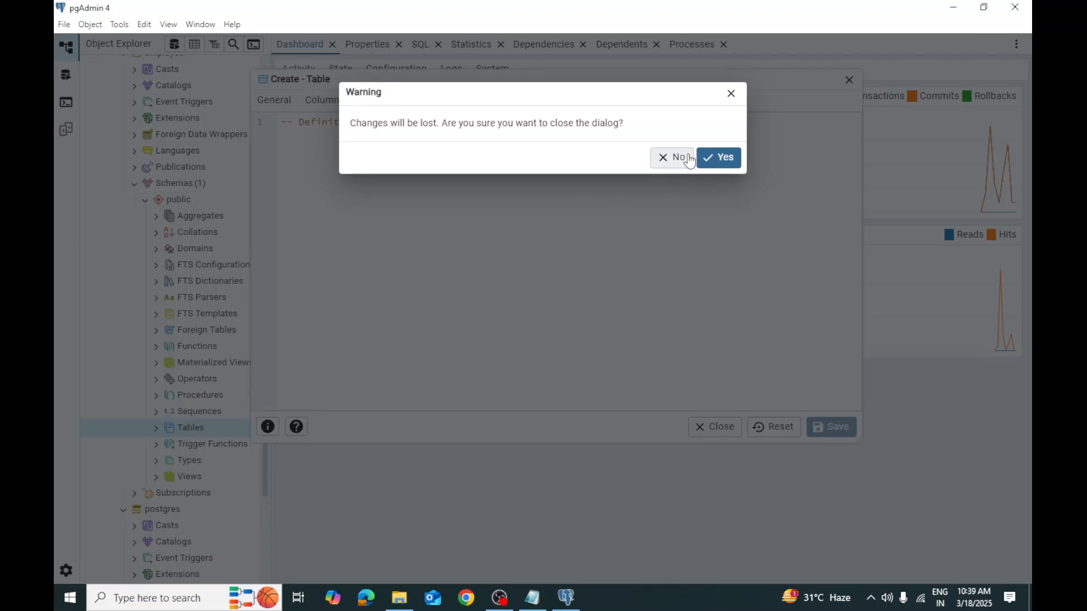
click(730, 161)
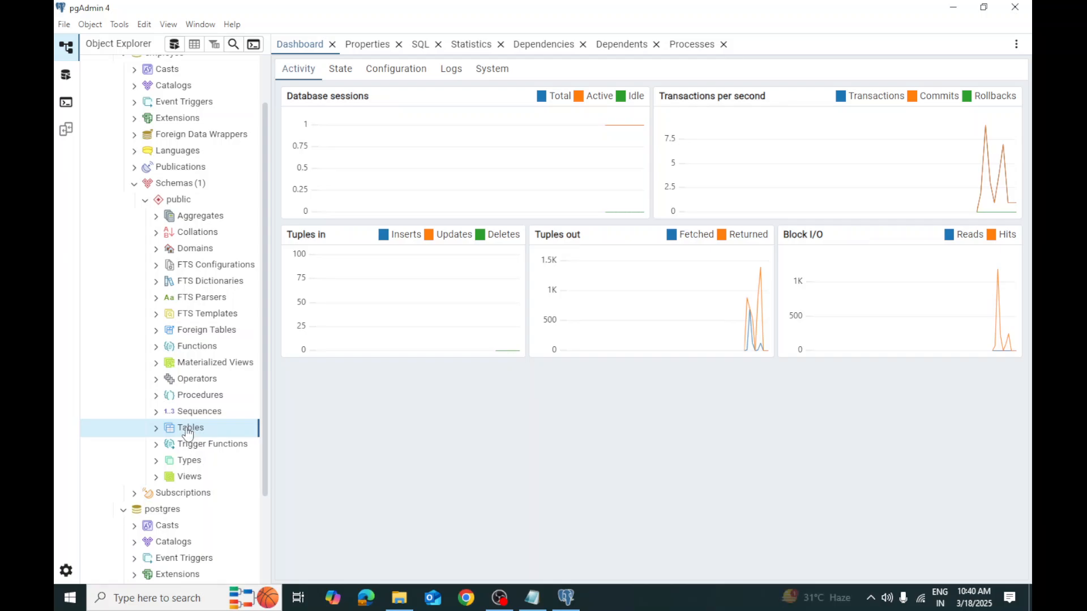
- Start a new table in the public schema of the employee database and name it Student
click(158, 429)
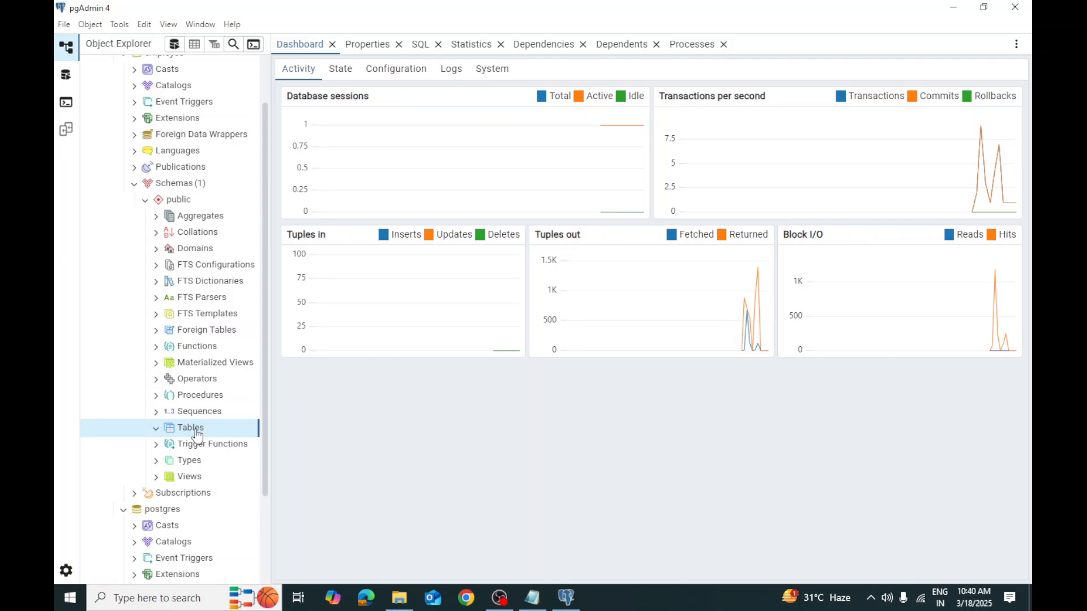
right_click(197, 434)
mouse_move(221, 441)
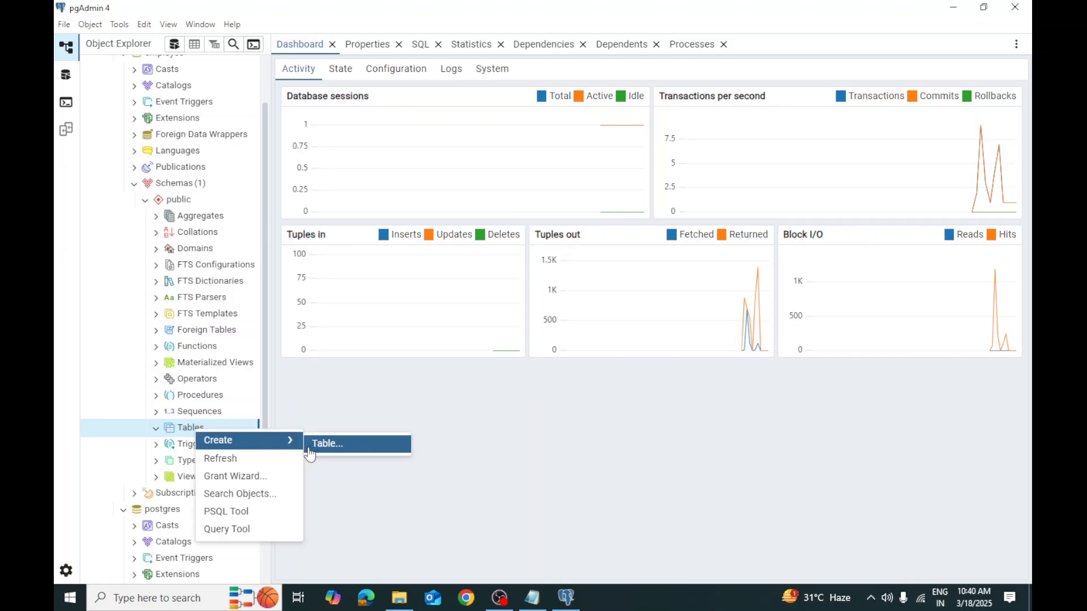
click(325, 444)
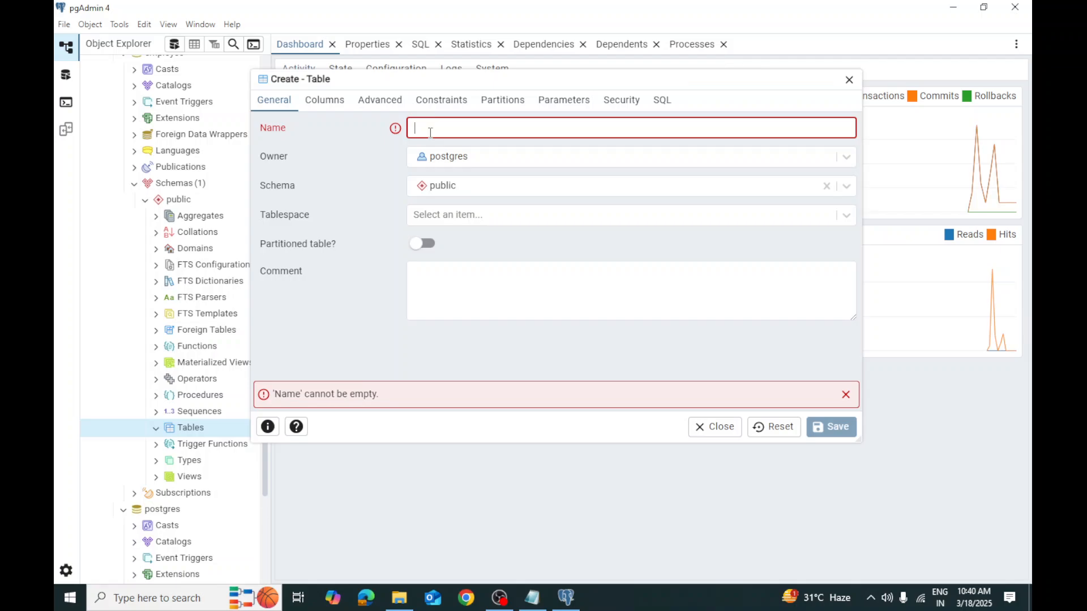
text(Student)
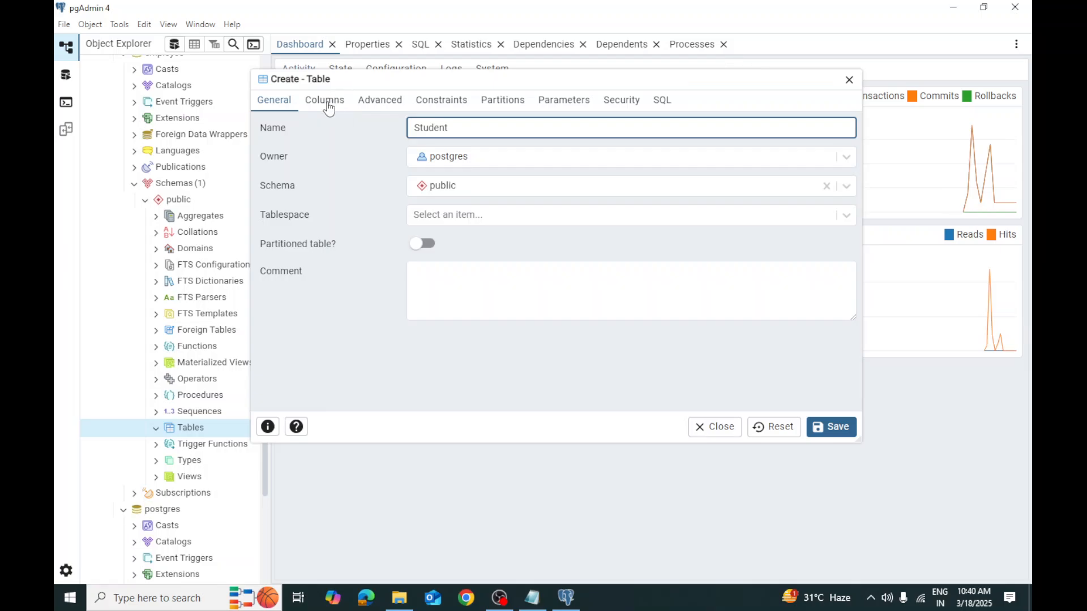
- Add a column named ID with data type integer to the Student table
click(325, 101)
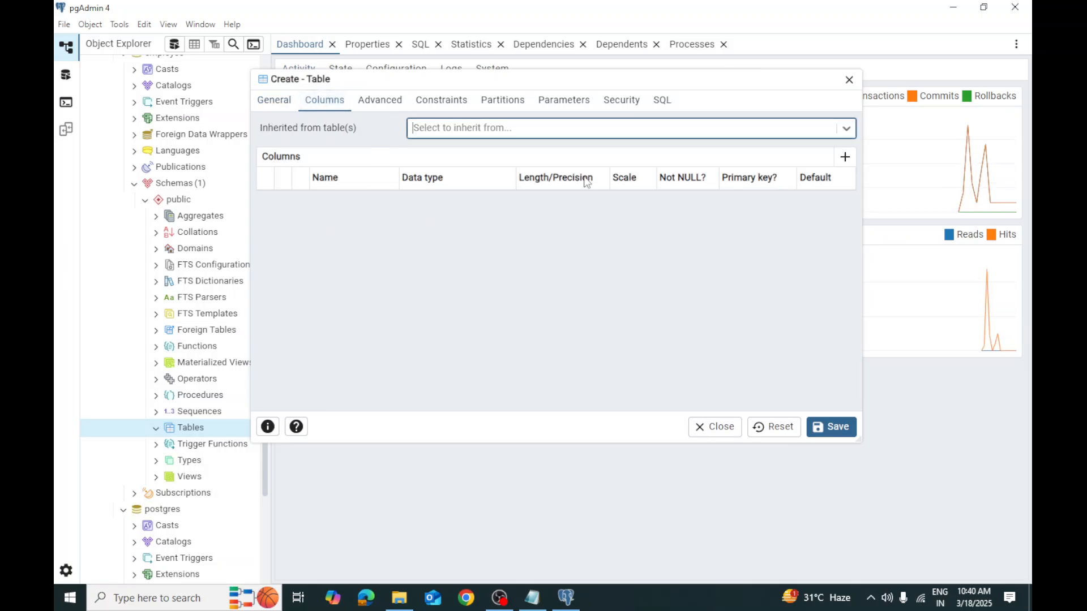
click(844, 156)
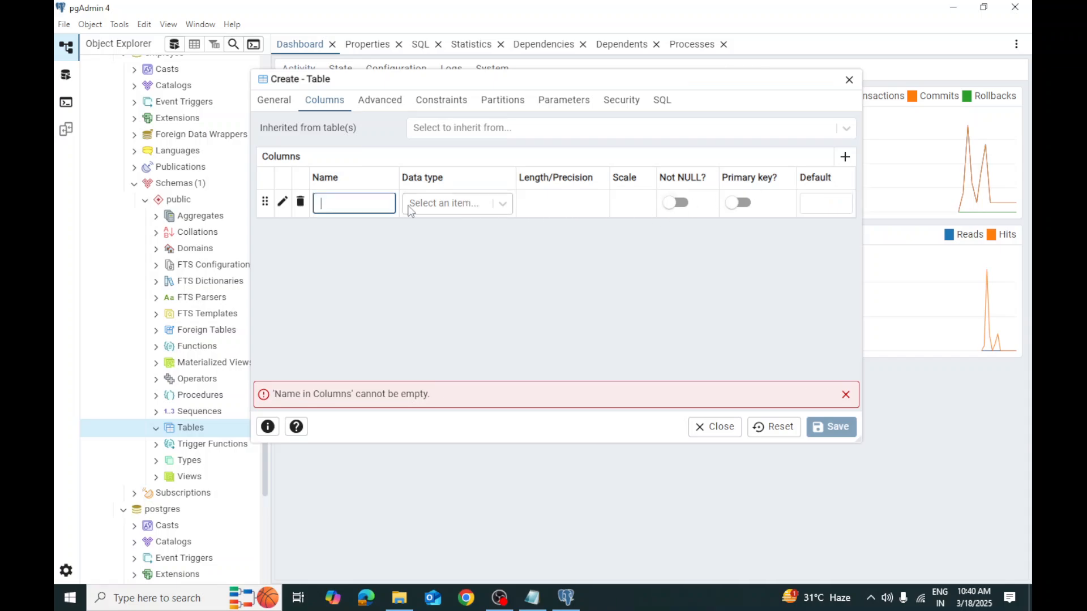
text(ID)
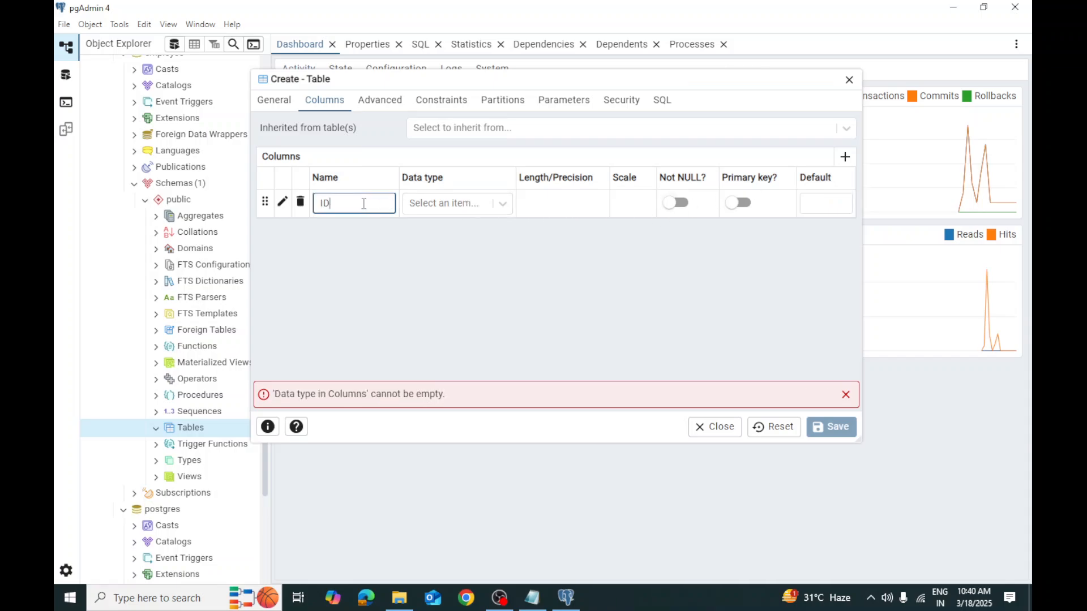
click(501, 204)
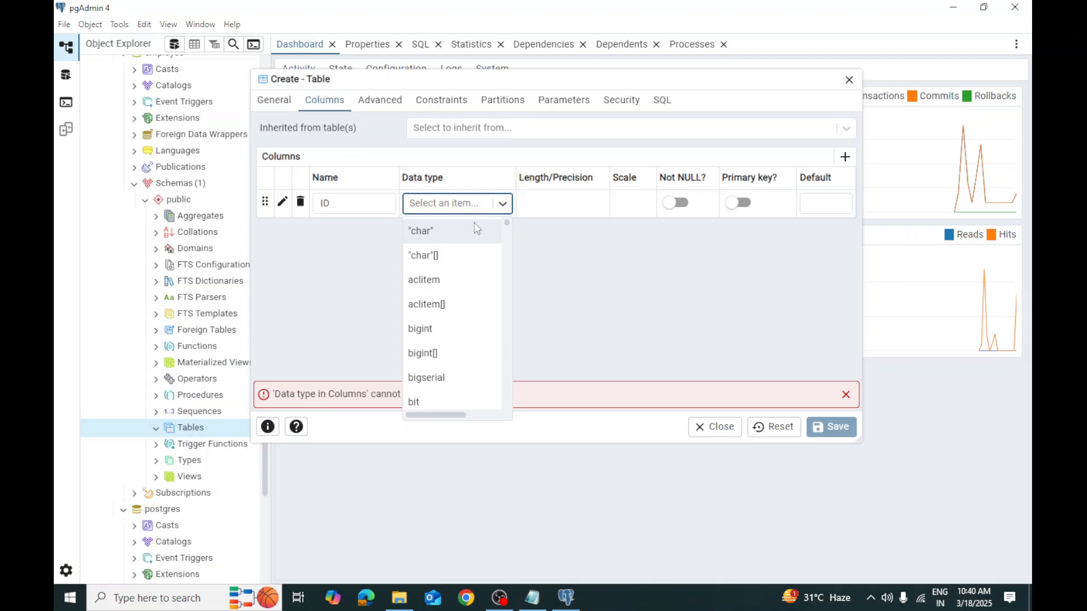
text(int)
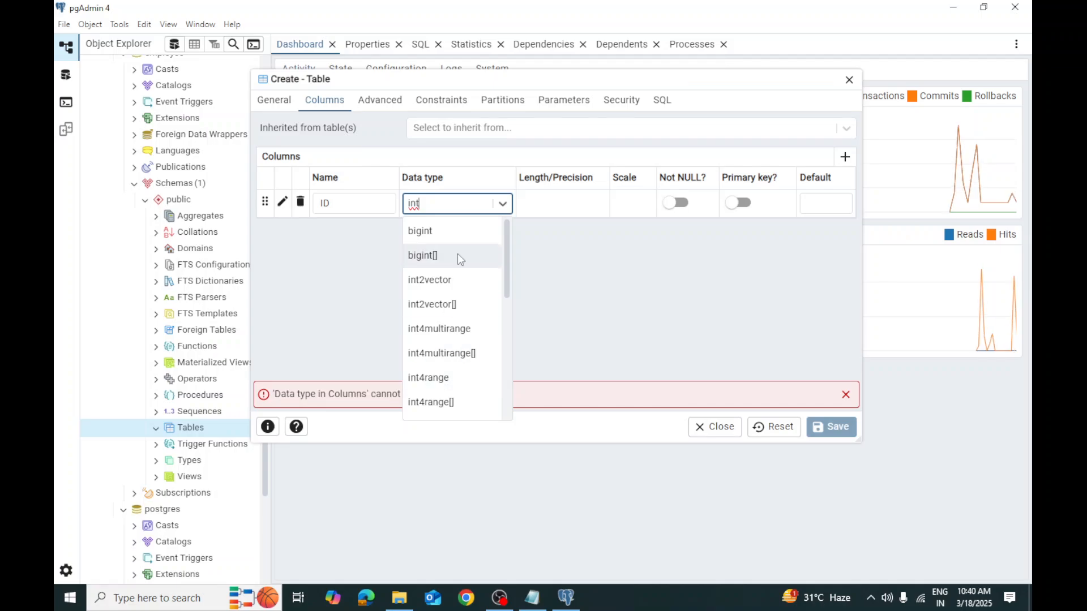
drag(504, 269, 497, 356)
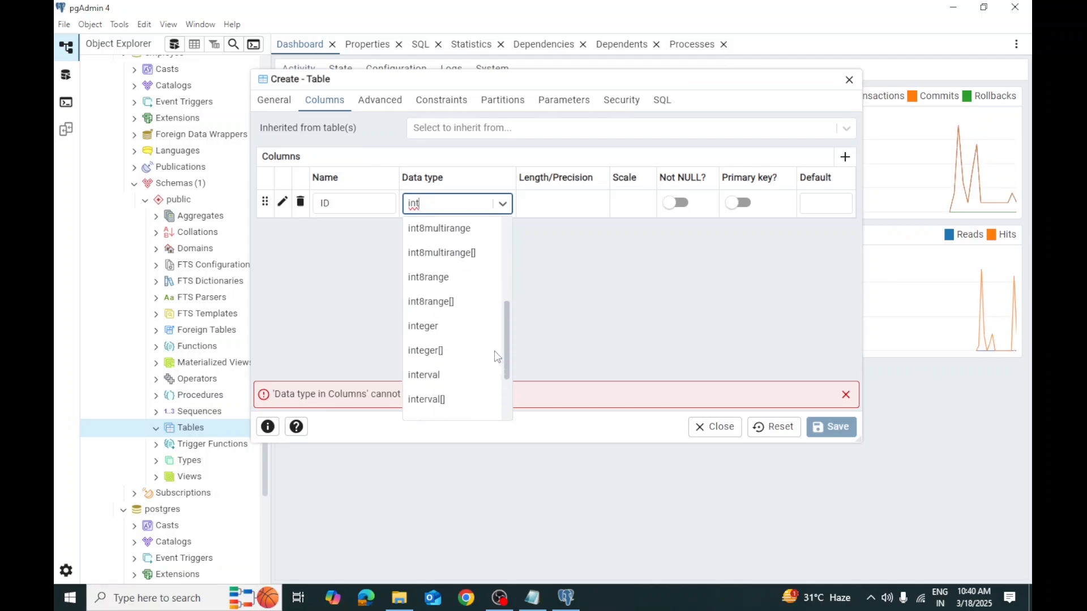
click(440, 335)
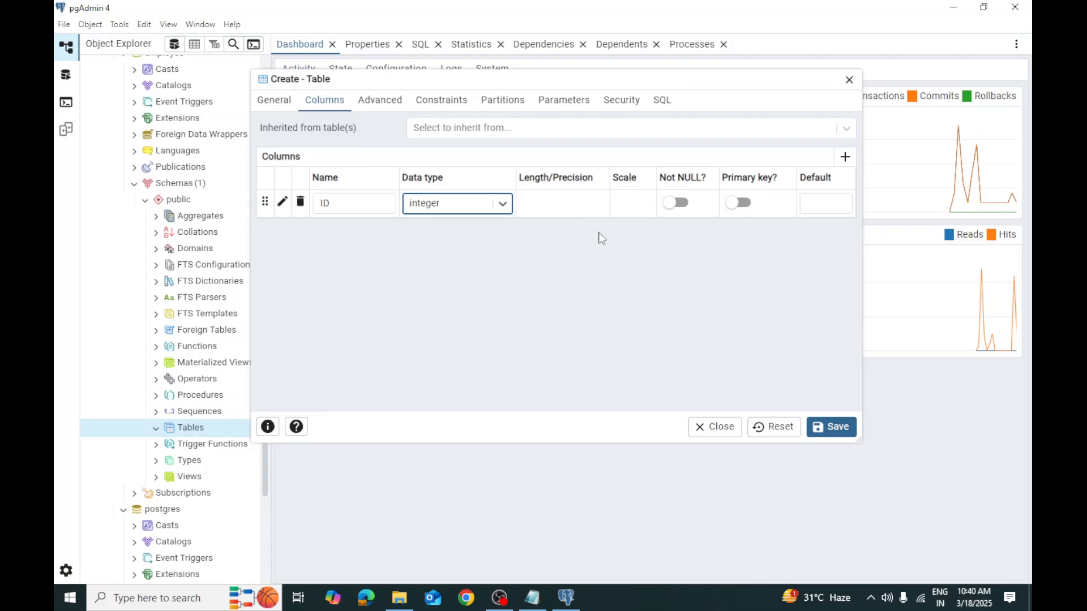
- Add a second column named Fname with data type "char" and save the Student table
click(844, 157)
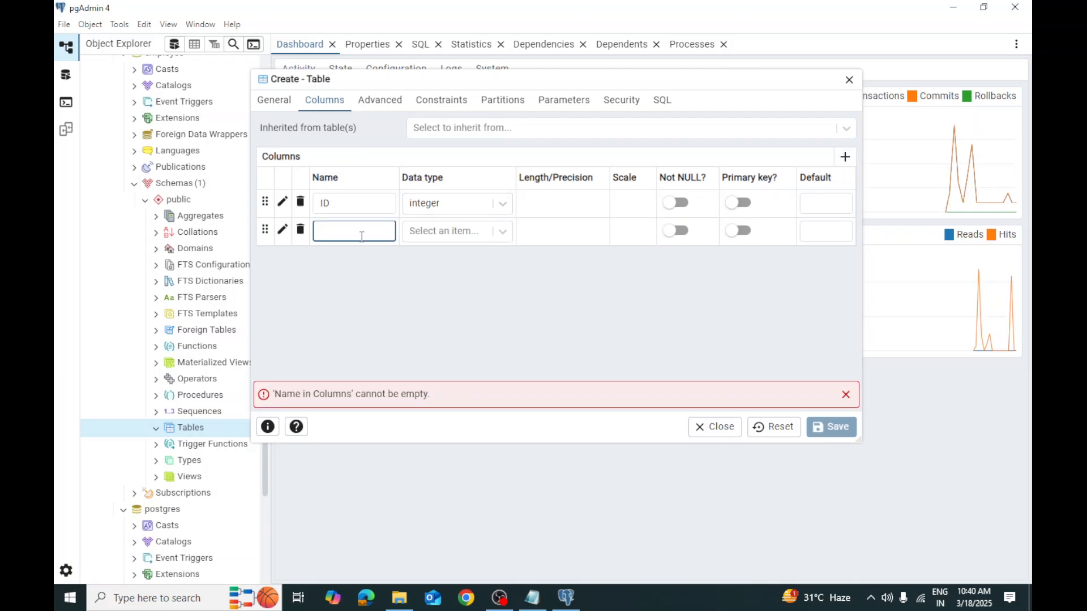
text(Fname)
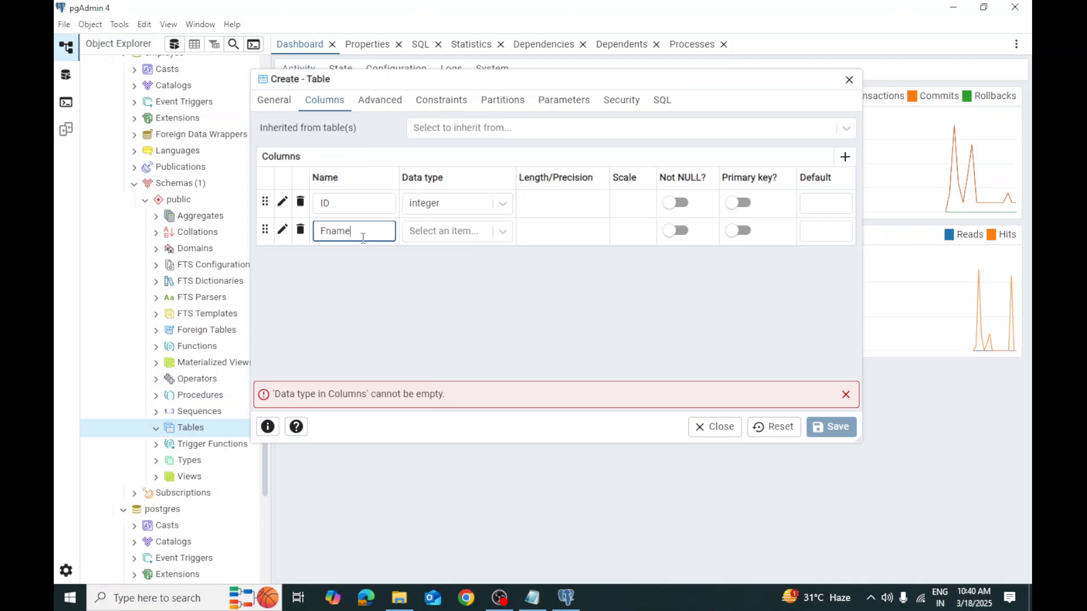
click(495, 233)
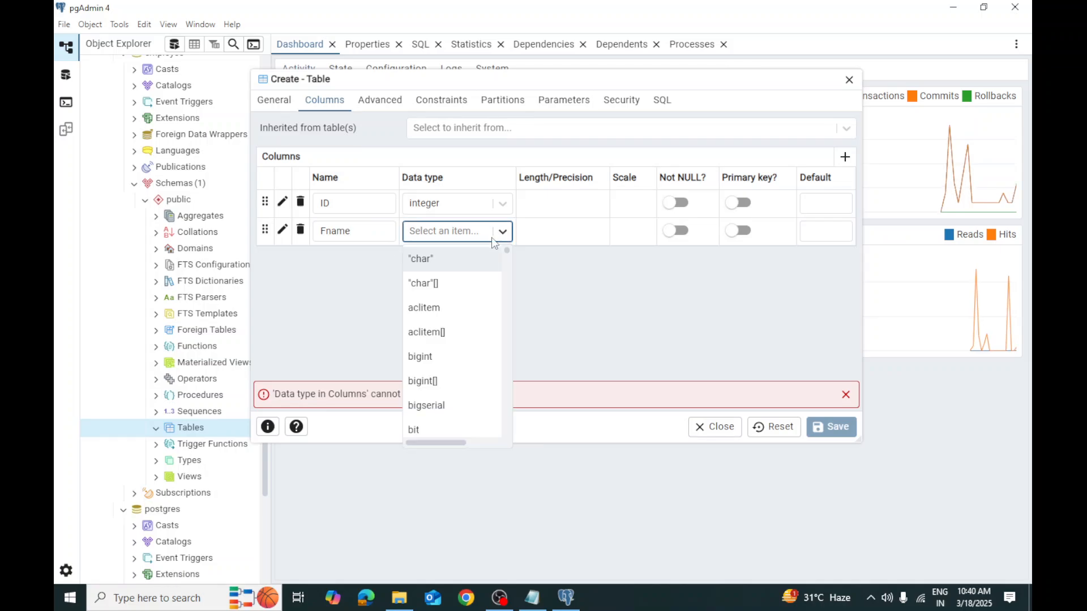
text(var)
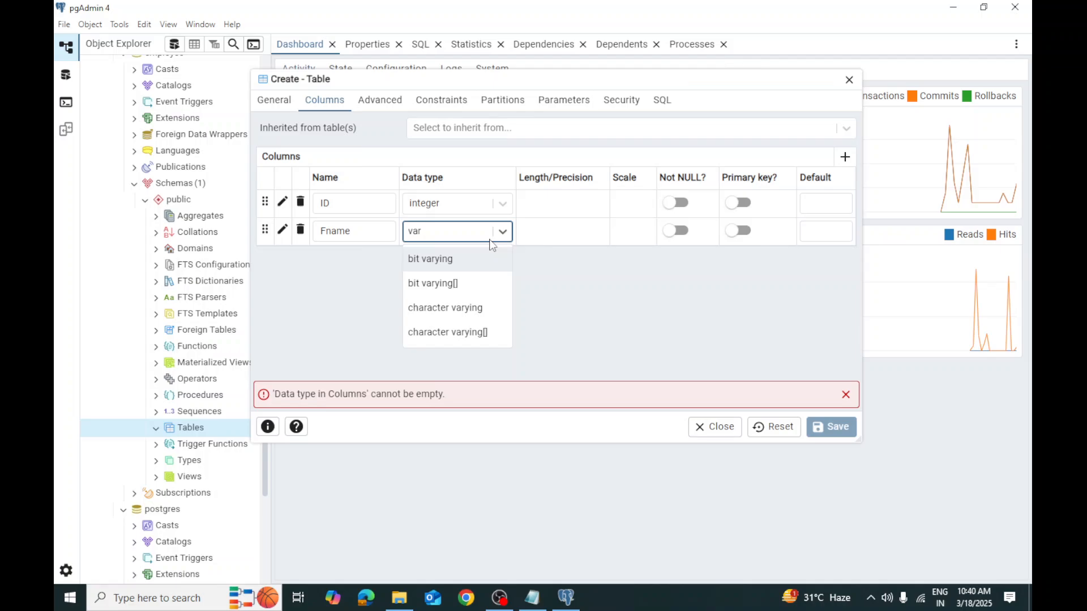
text(c)
key(BackSpace)
key(BackSpace)
key(BackSpace)
key(BackSpace)
text(cha)
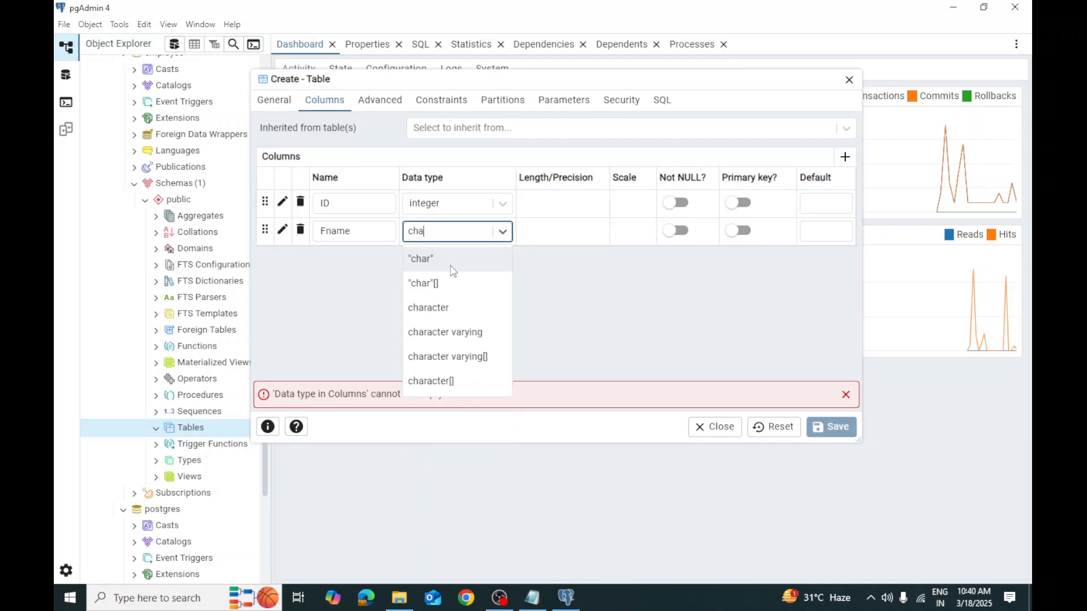
click(451, 266)
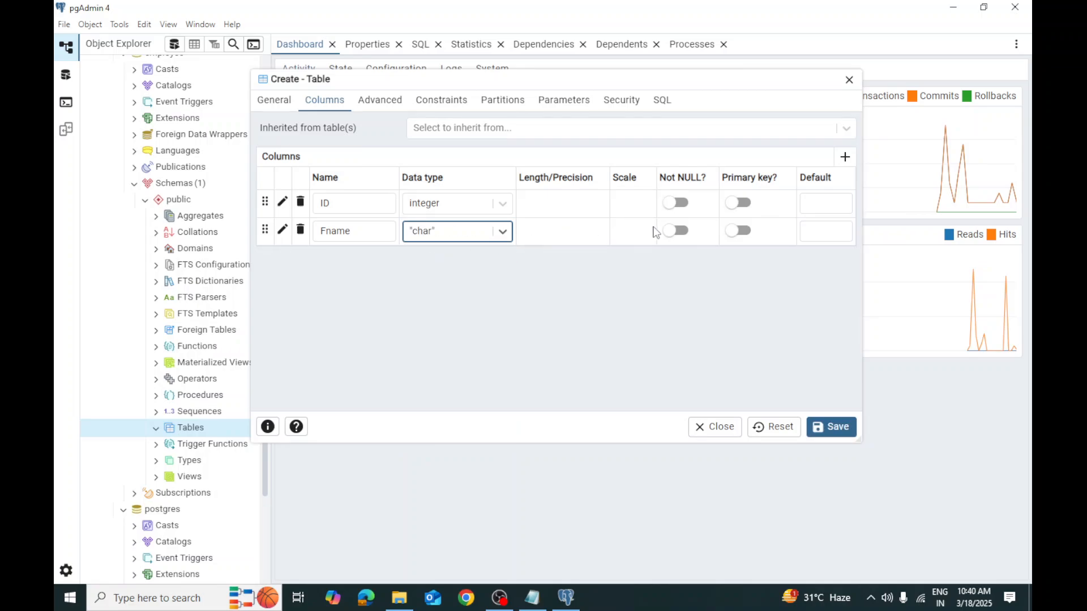
click(825, 426)
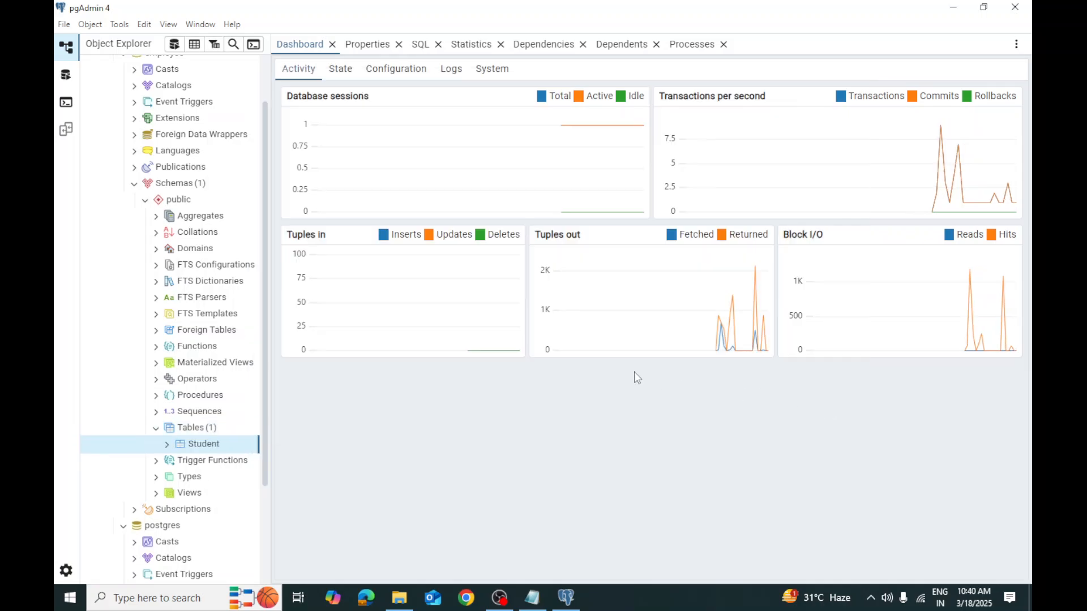
click(168, 446)
click(168, 448)
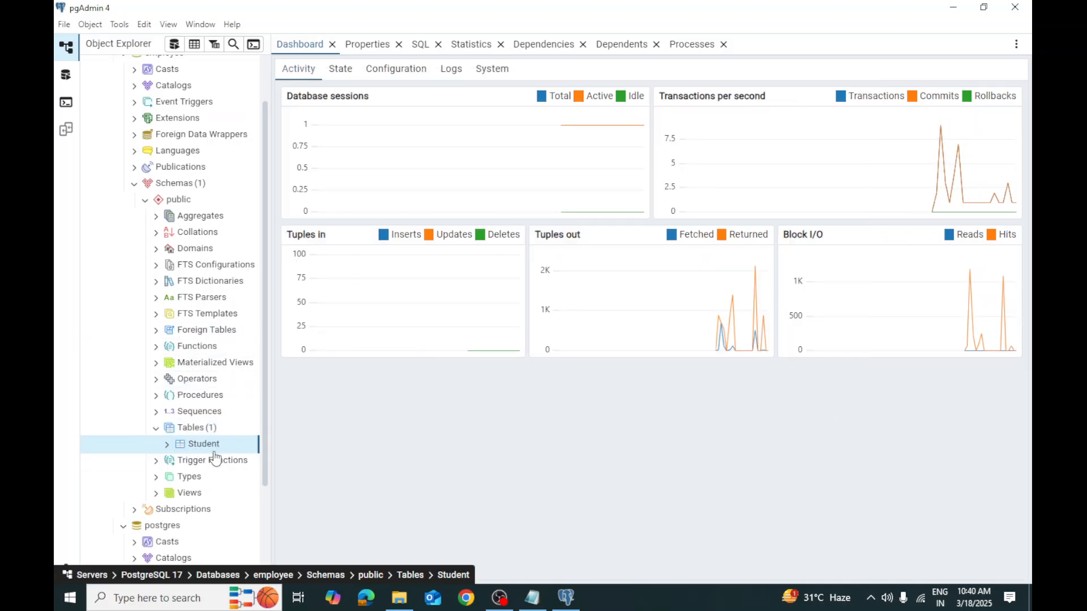
click(168, 447)
click(168, 447)
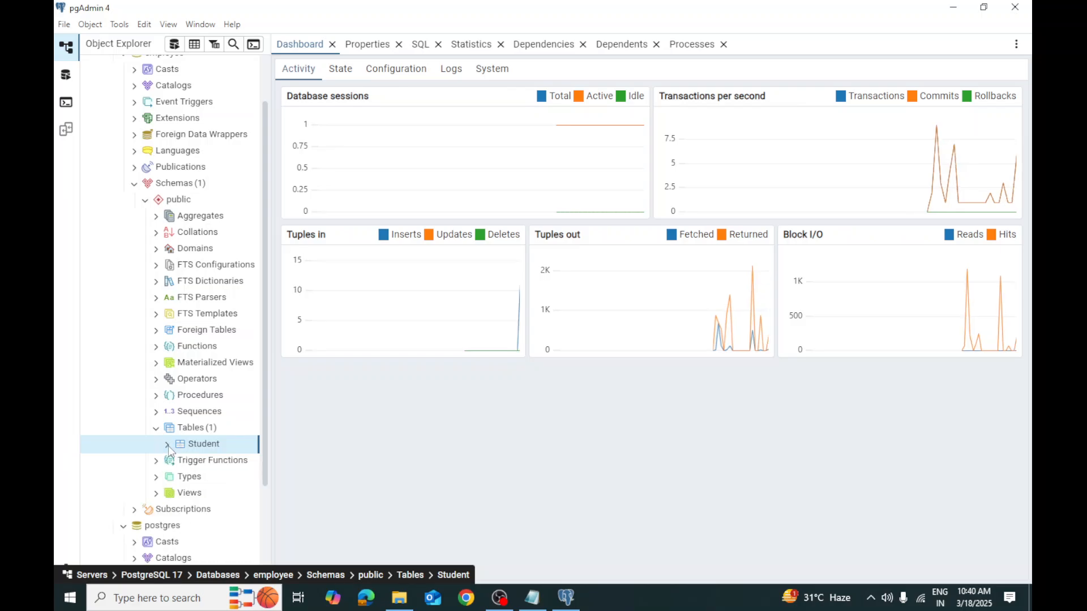
- Open the Query Tool for the employee database from its Tables node
click(213, 430)
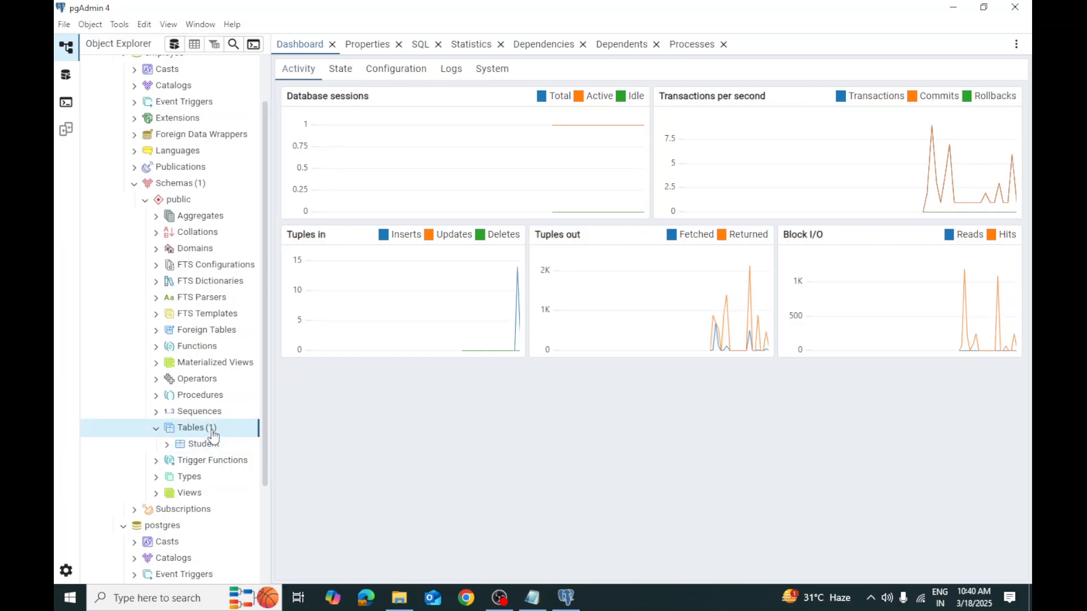
right_click(213, 436)
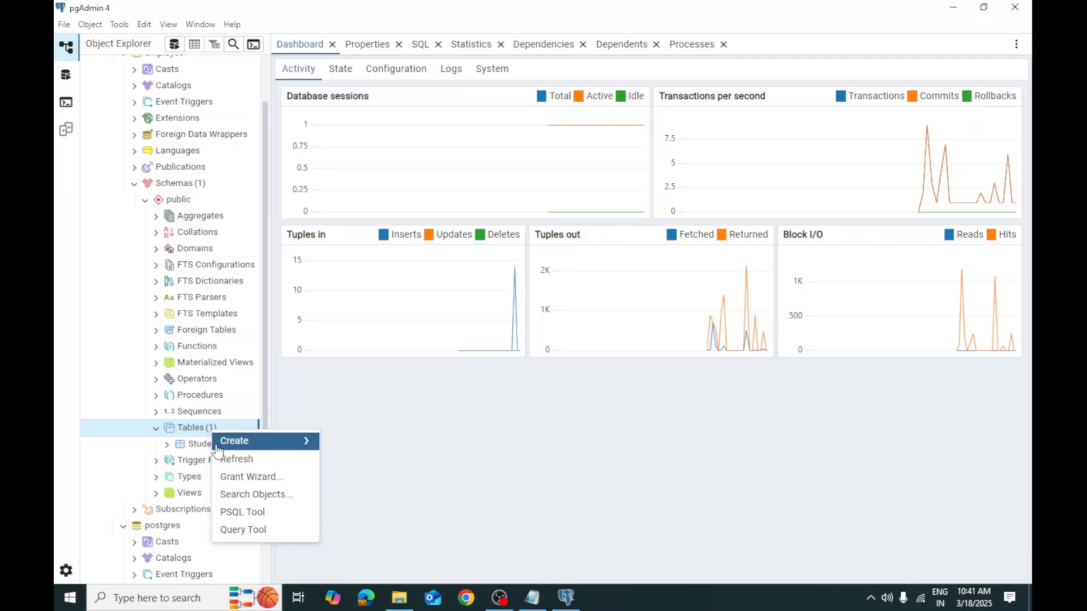
click(240, 529)
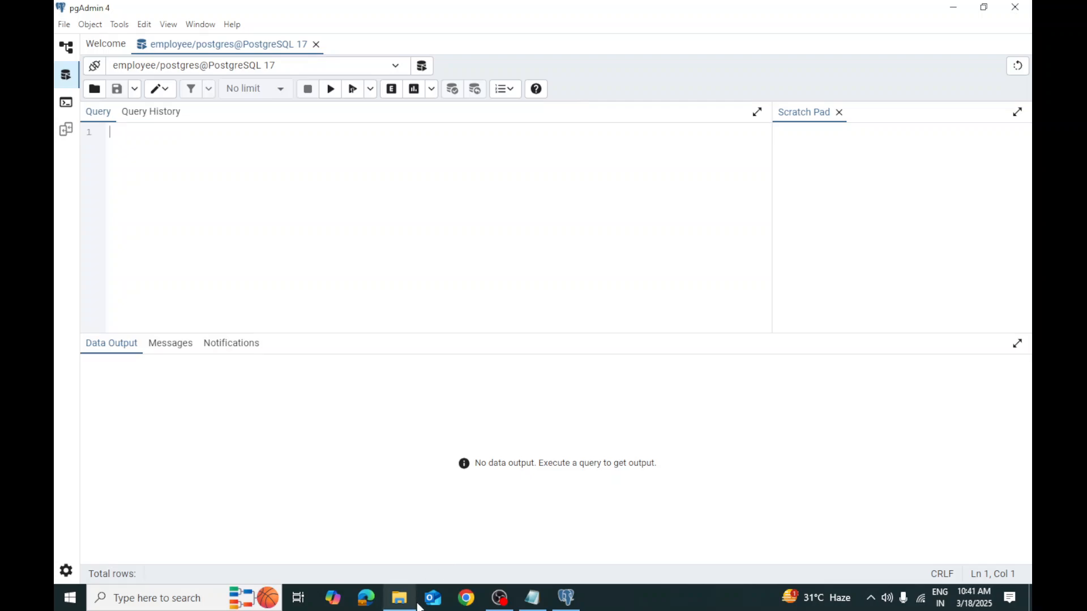
- Copy the CREATE TABLE employee statement from Notepad into the pgAdmin query editor and execute it
click(532, 598)
drag(250, 286, 178, 207)
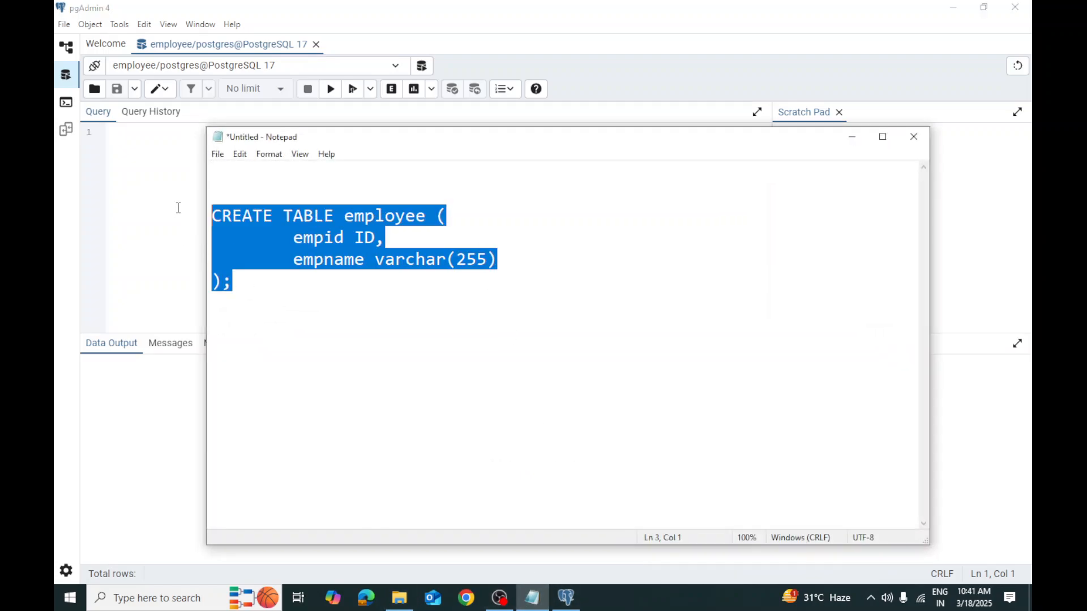
key(ctrl+c)
click(151, 171)
key(ctrl+v)
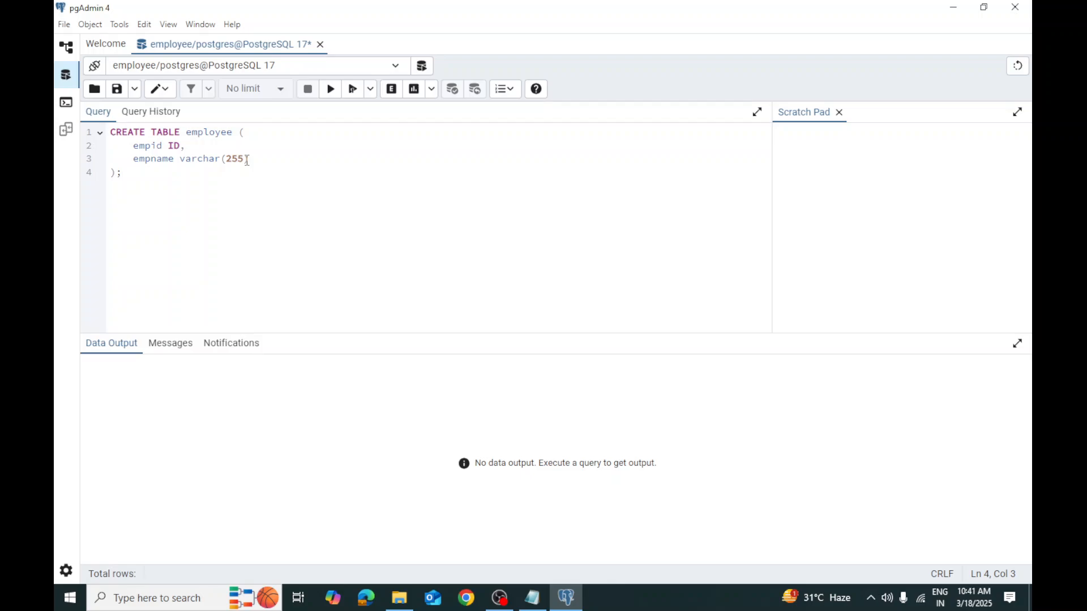
click(331, 90)
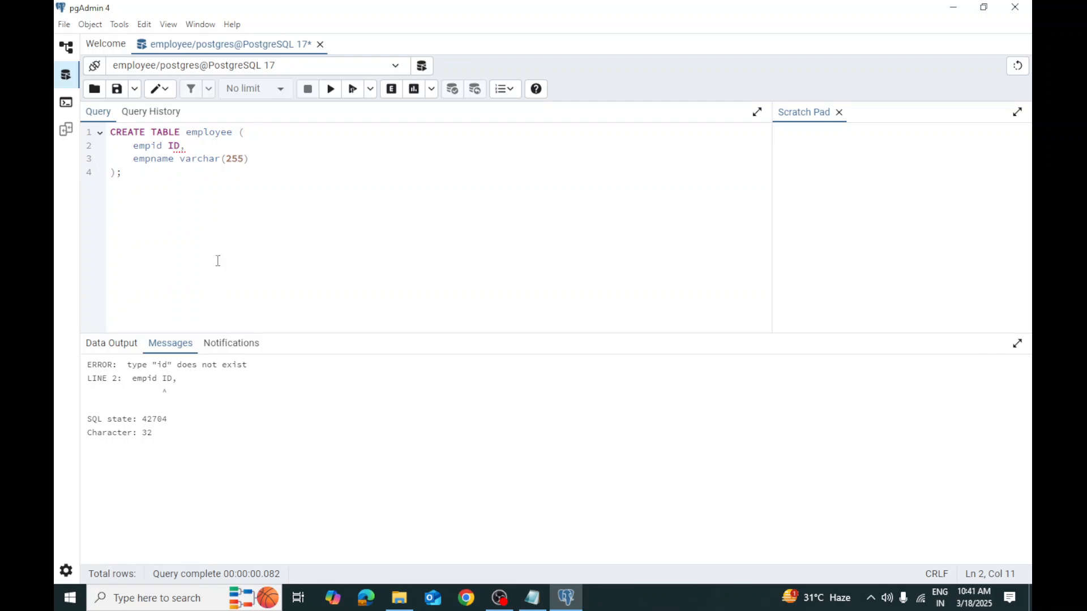
- Change the empid column's type to int in the CREATE TABLE statement and execute the script again
double_click(173, 146)
text(int)
click(242, 184)
click(205, 147)
click(315, 214)
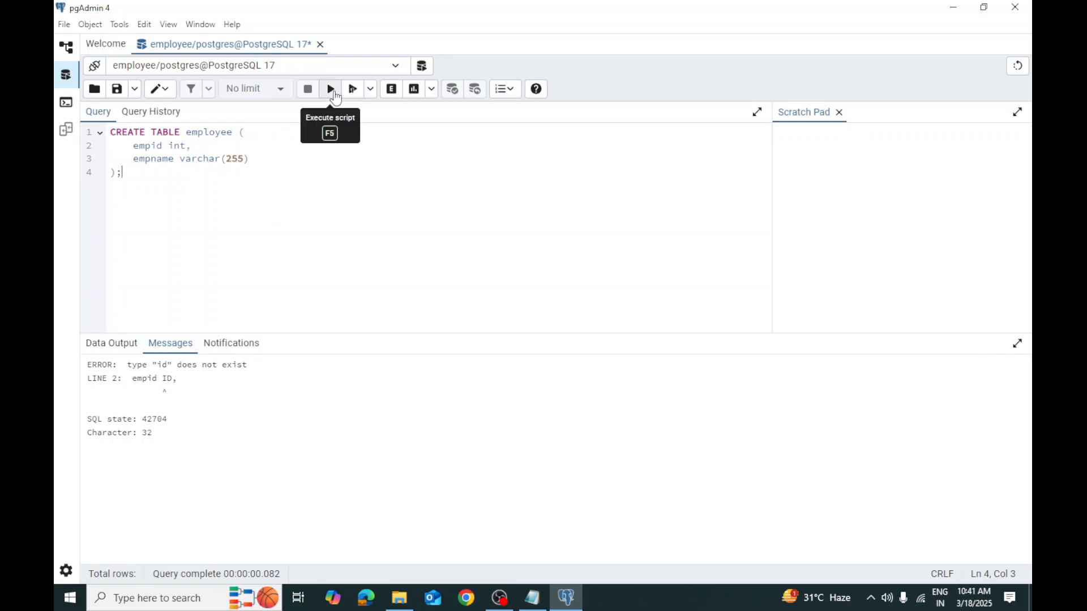
click(333, 91)
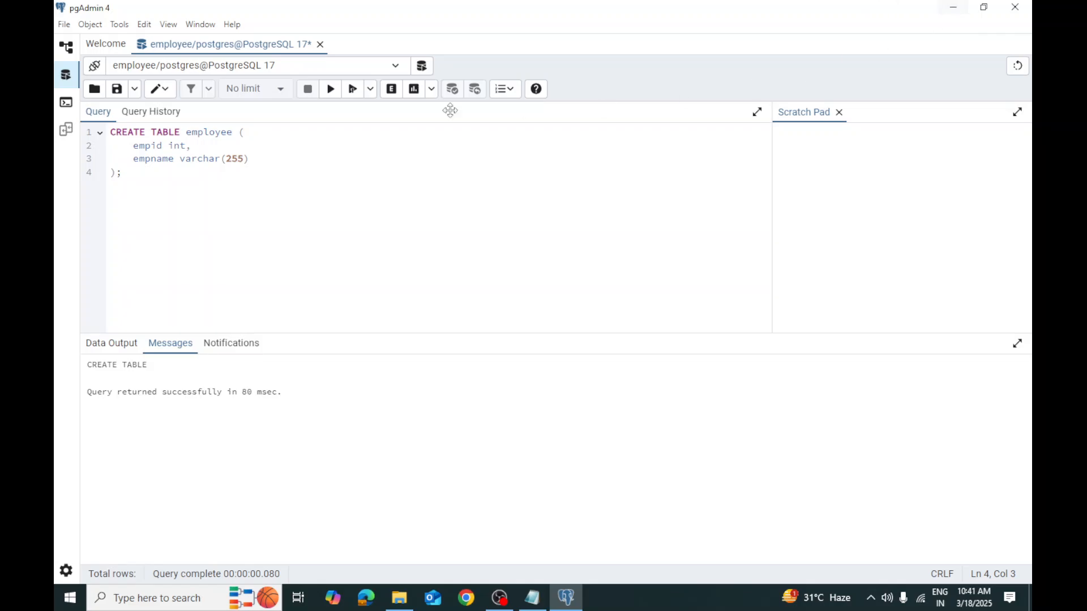
- Refresh the Databases node in the Object Explorer and select the employee table under the public schema's Tables
click(69, 47)
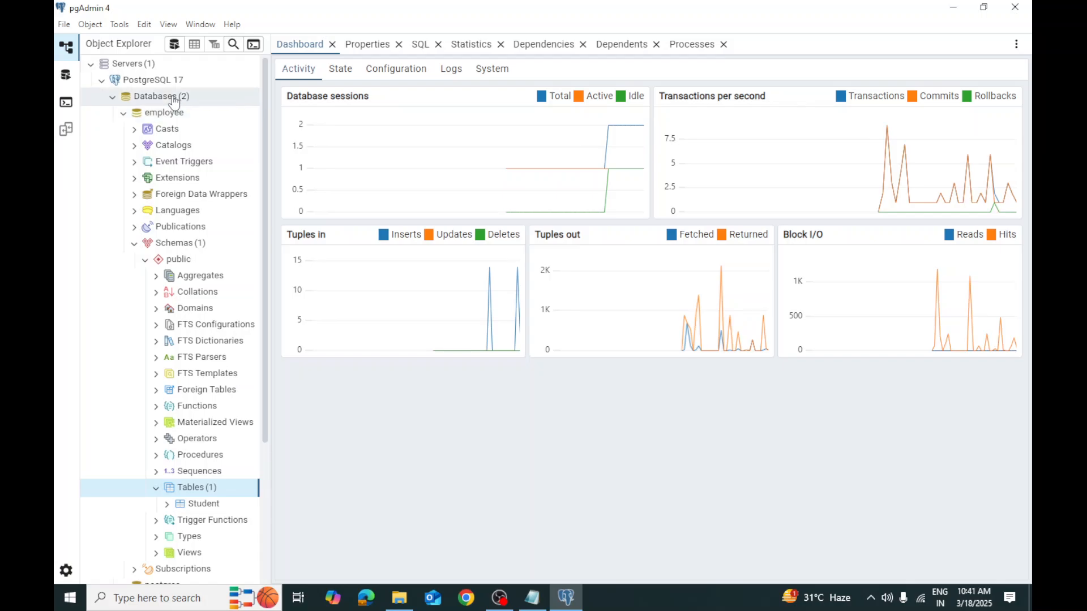
right_click(175, 99)
click(209, 125)
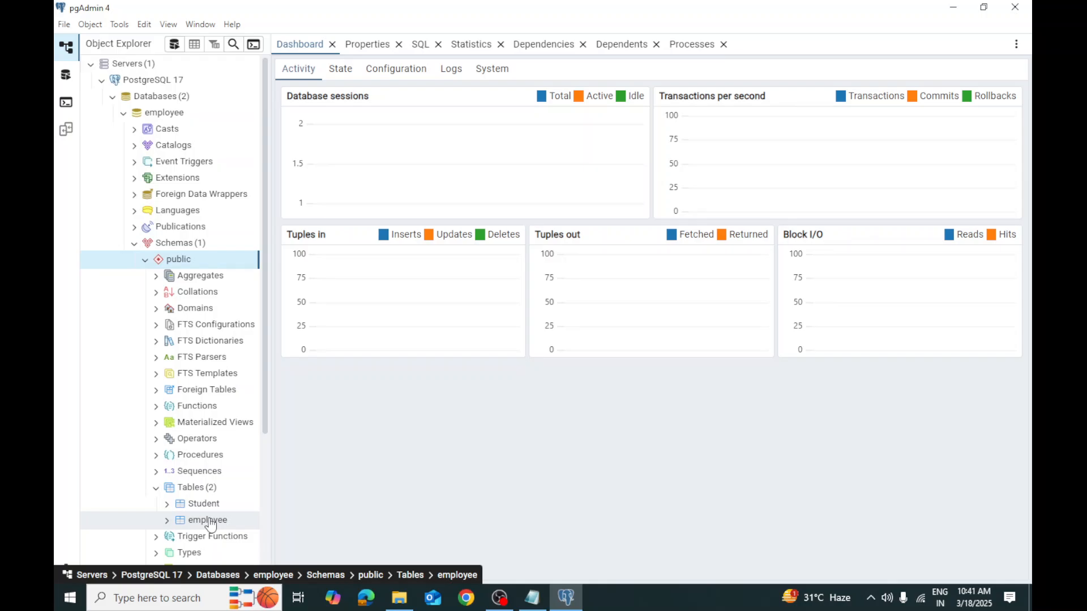
click(210, 524)
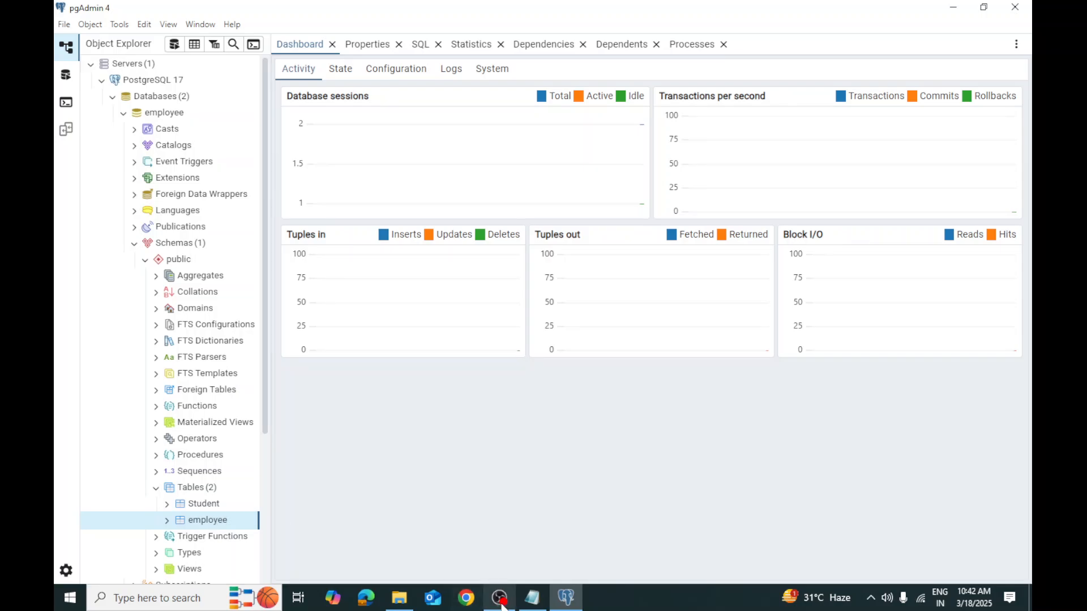
click(500, 599)
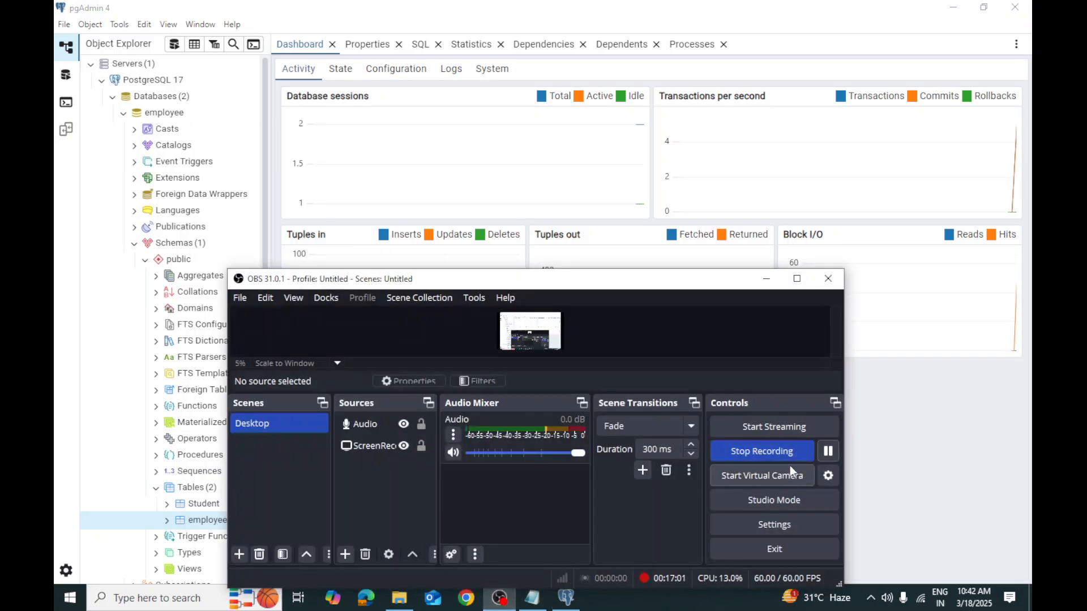